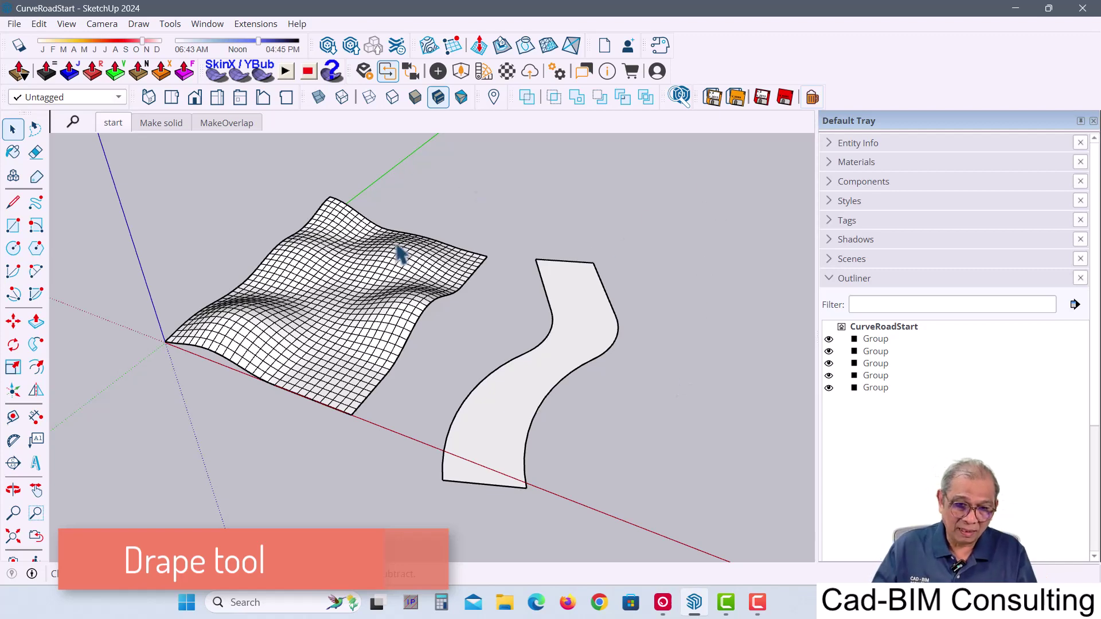
Soften the terrain group's grid edges at 20 degrees with Soften coplanar, then select the road face
left_click(344, 282)
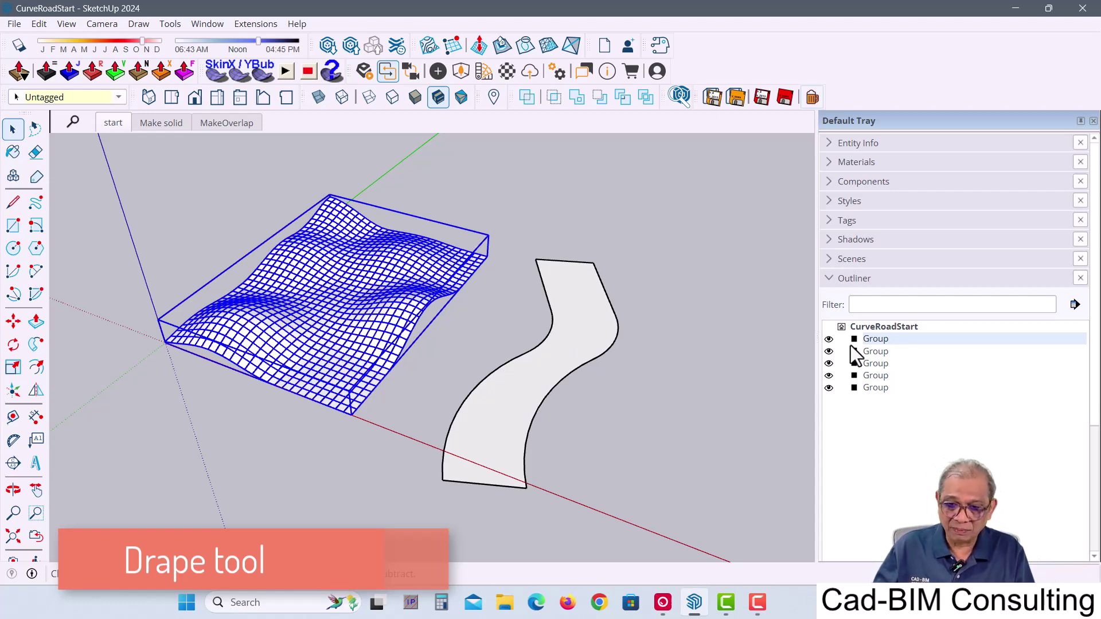
left_click(829, 279)
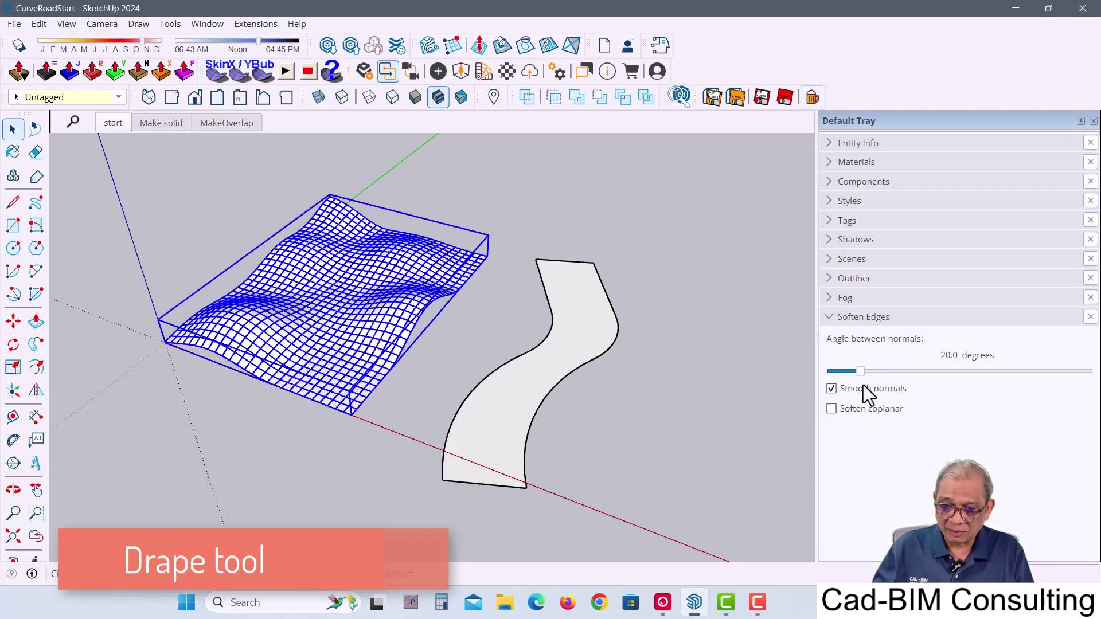
left_click(837, 410)
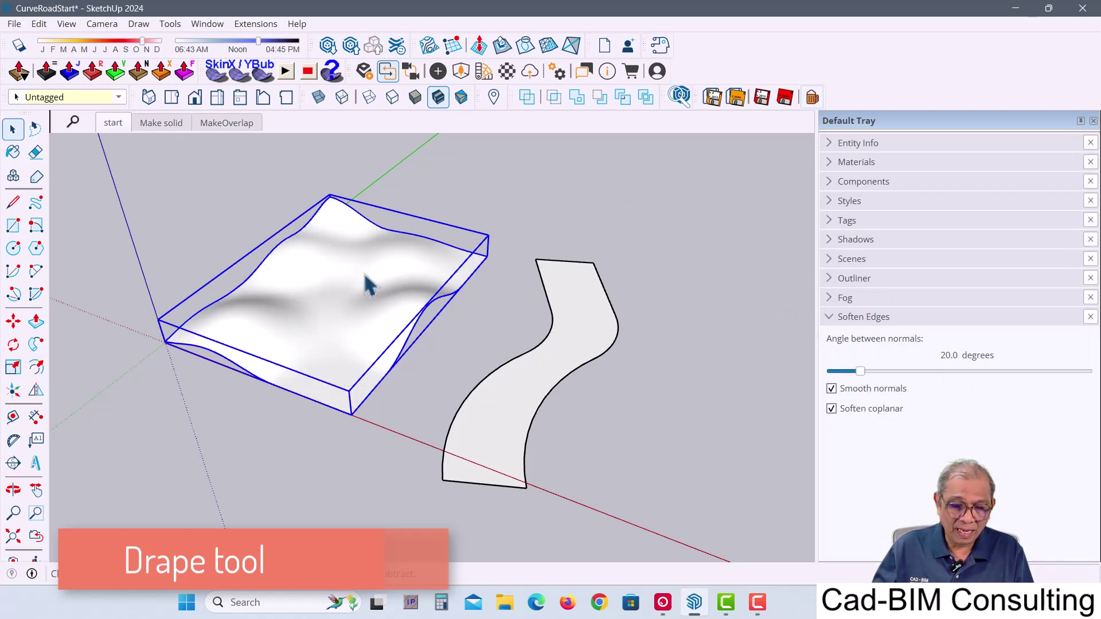
left_click(489, 205)
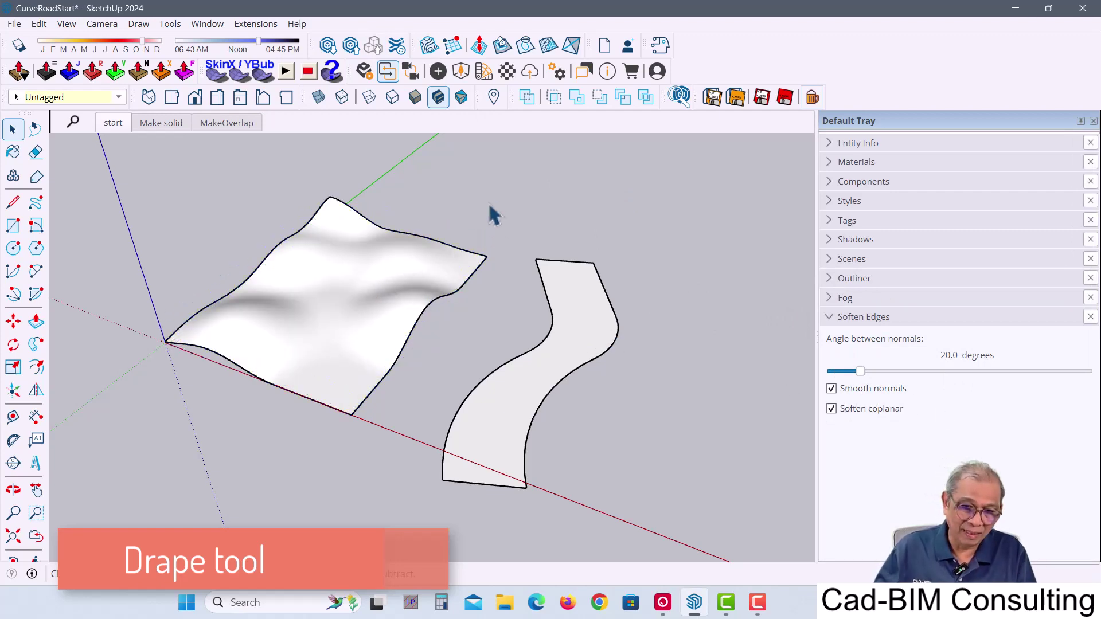
double_click(574, 312)
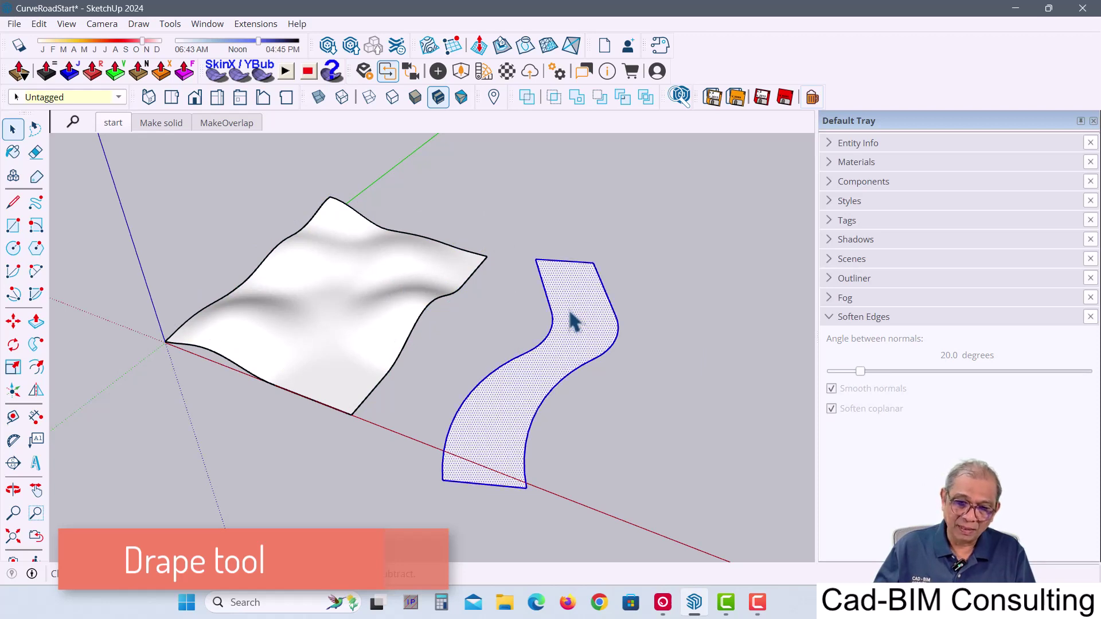
Make the road face a group and move it over the terrain, raised above the wavy surface
right_click(569, 310)
left_click(636, 137)
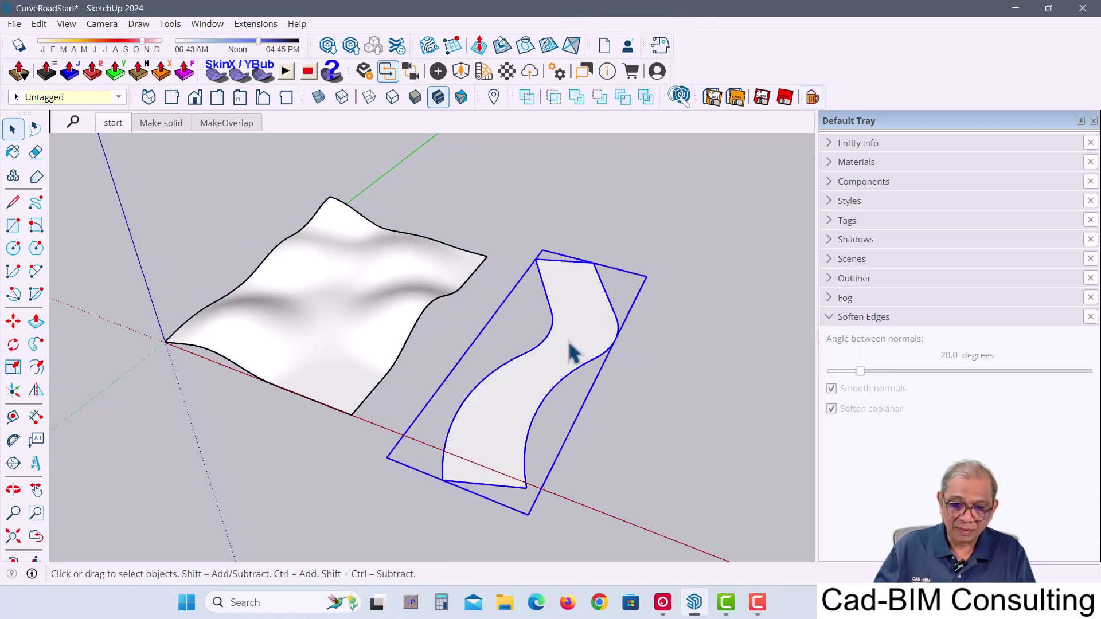
key("m")
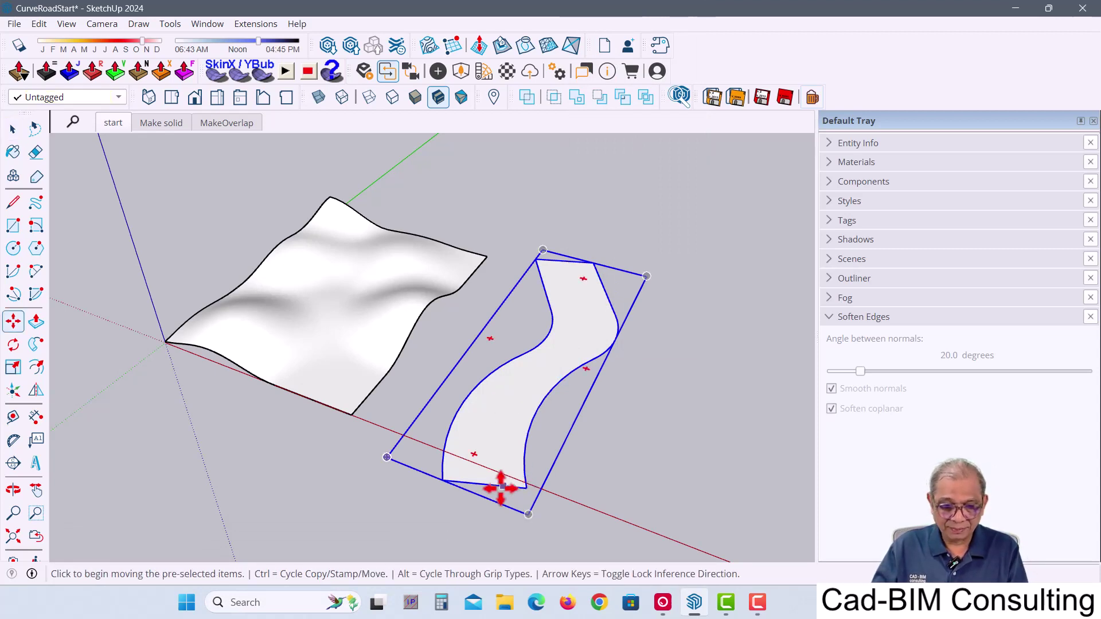
left_click(442, 477)
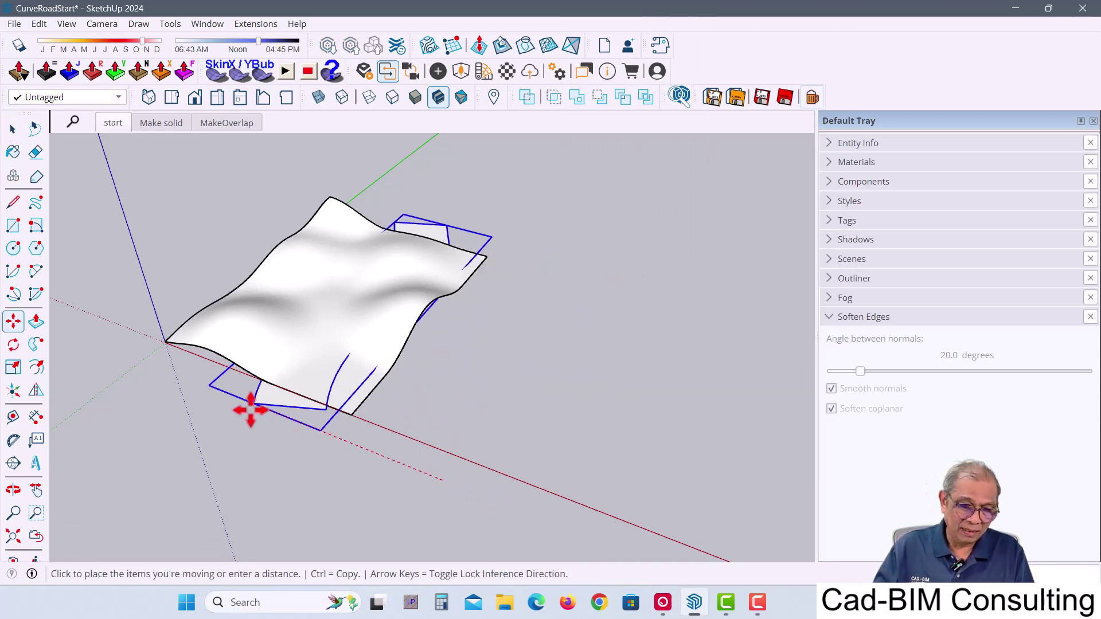
left_click(228, 393)
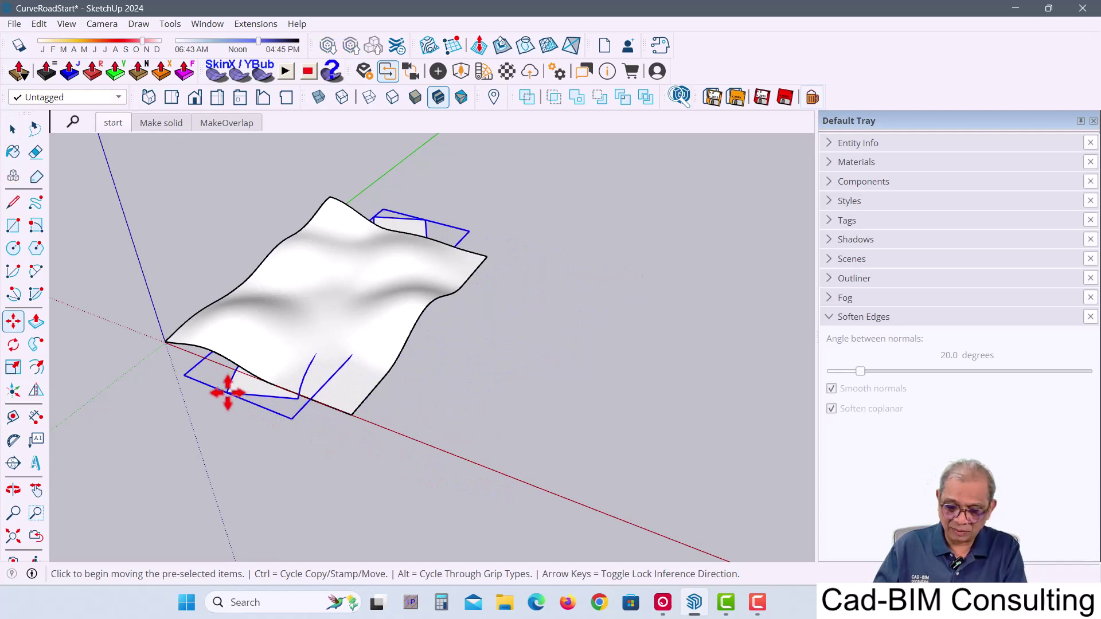
left_click(227, 394)
left_click(234, 266)
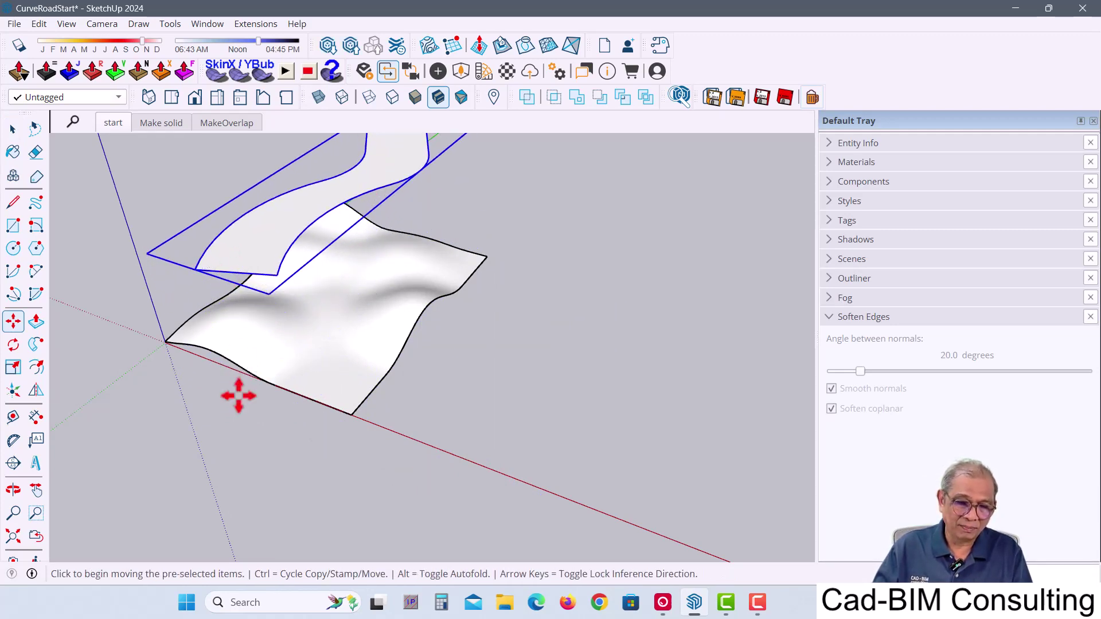
mouse_move(238, 395)
middle_mouse_down()
mouse_move(344, 425)
mouse_move(374, 364)
mouse_move(210, 397)
mouse_move(256, 412)
mouse_move(256, 445)
mouse_move(273, 439)
middle_mouse_up()
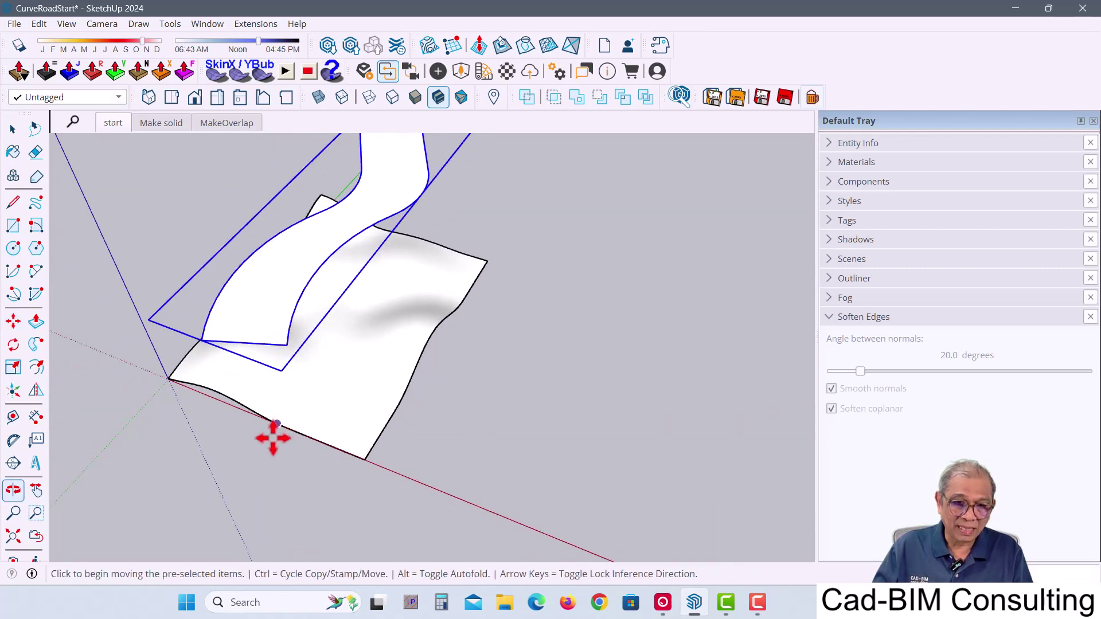
key("space")
left_click(547, 320)
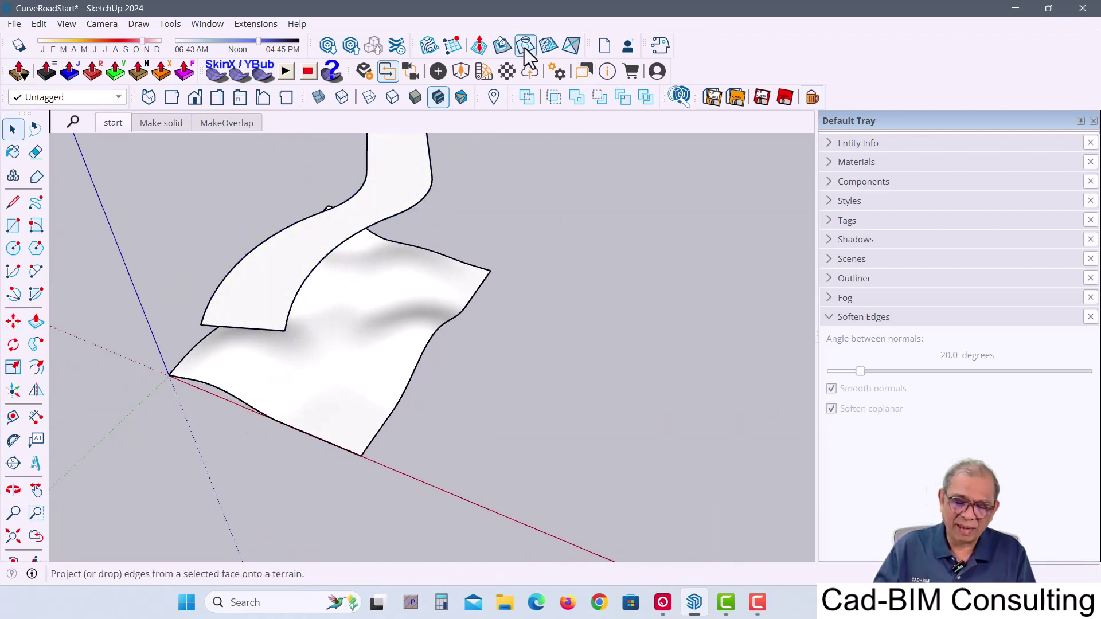
Drape the road group's curved outline onto the terrain mesh, then enter the terrain group for editing
left_click(525, 46)
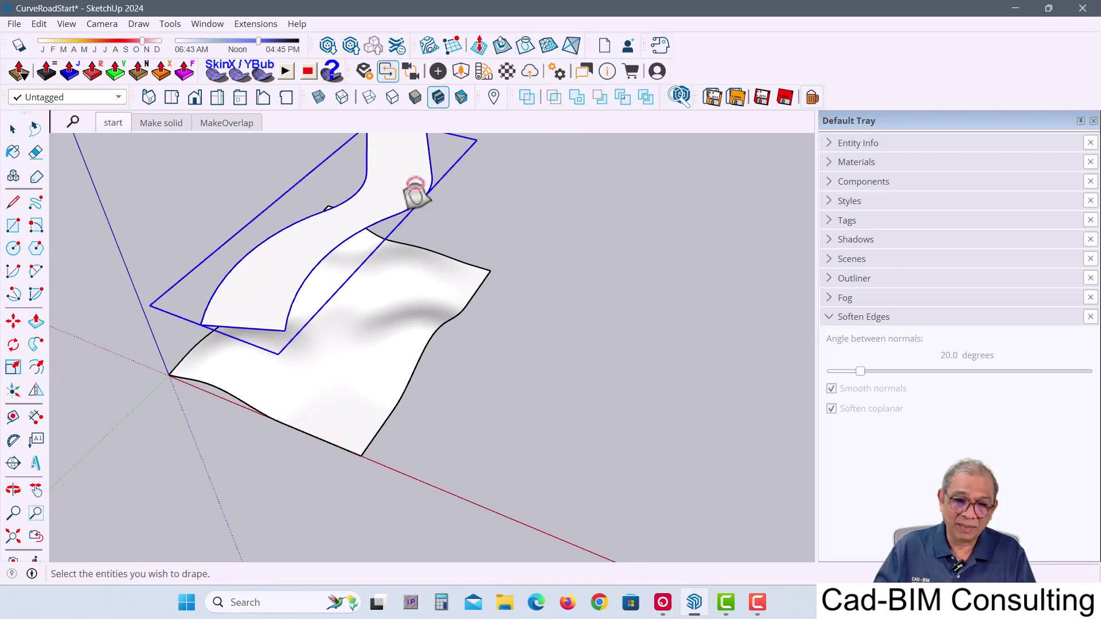
left_click(415, 184)
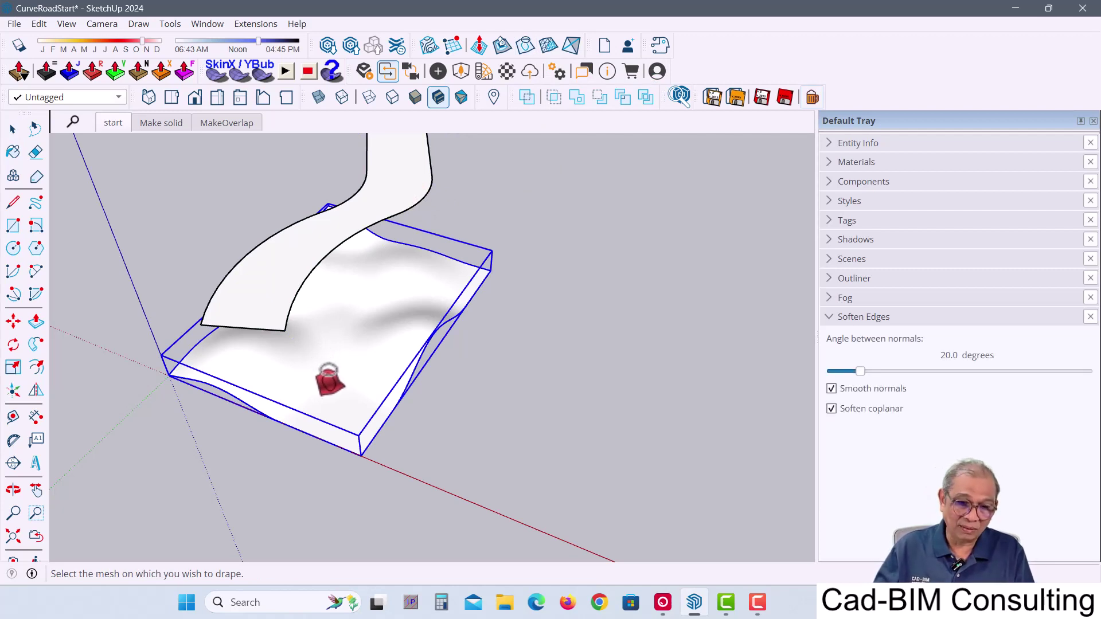
left_click(330, 382)
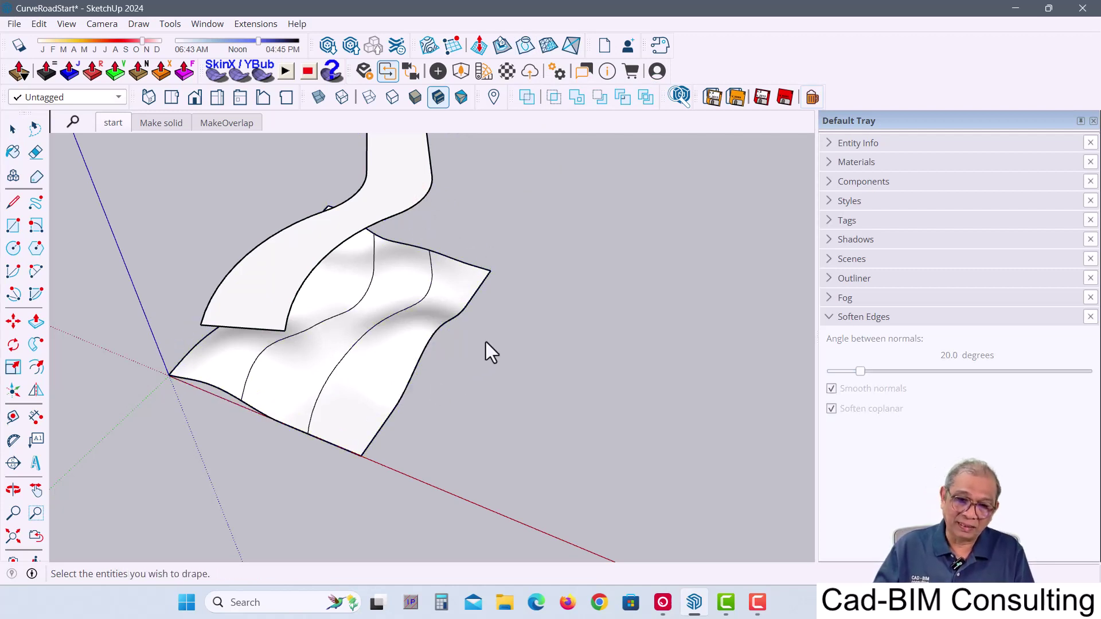
scroll(309, 329, "up", 2)
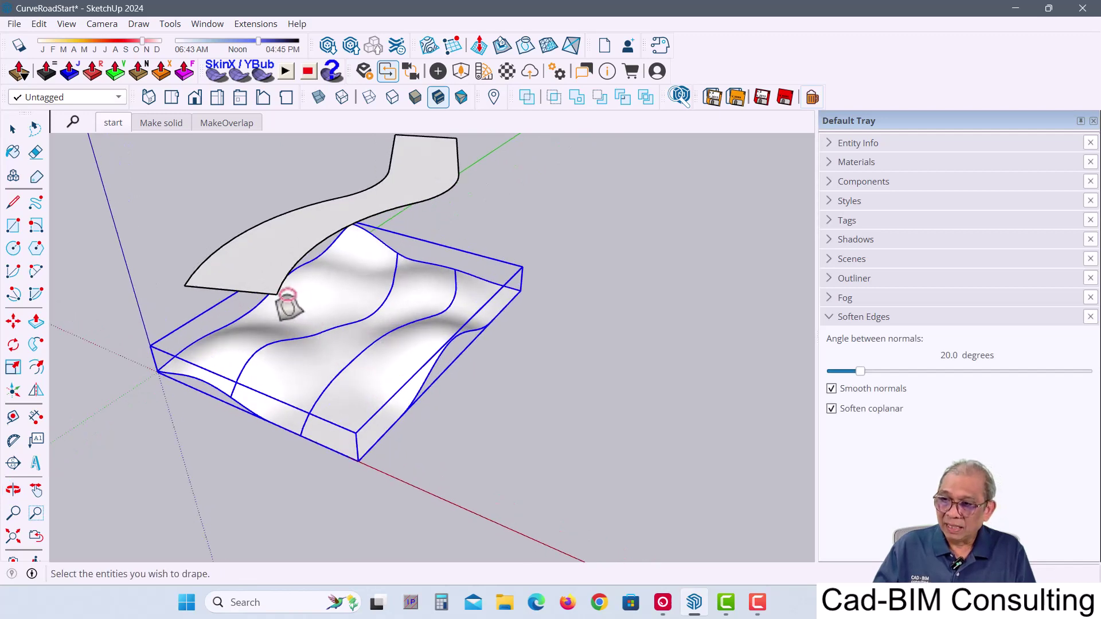
scroll(289, 301, "up", 2)
middle_click_drag(360, 349, 389, 319)
key("space")
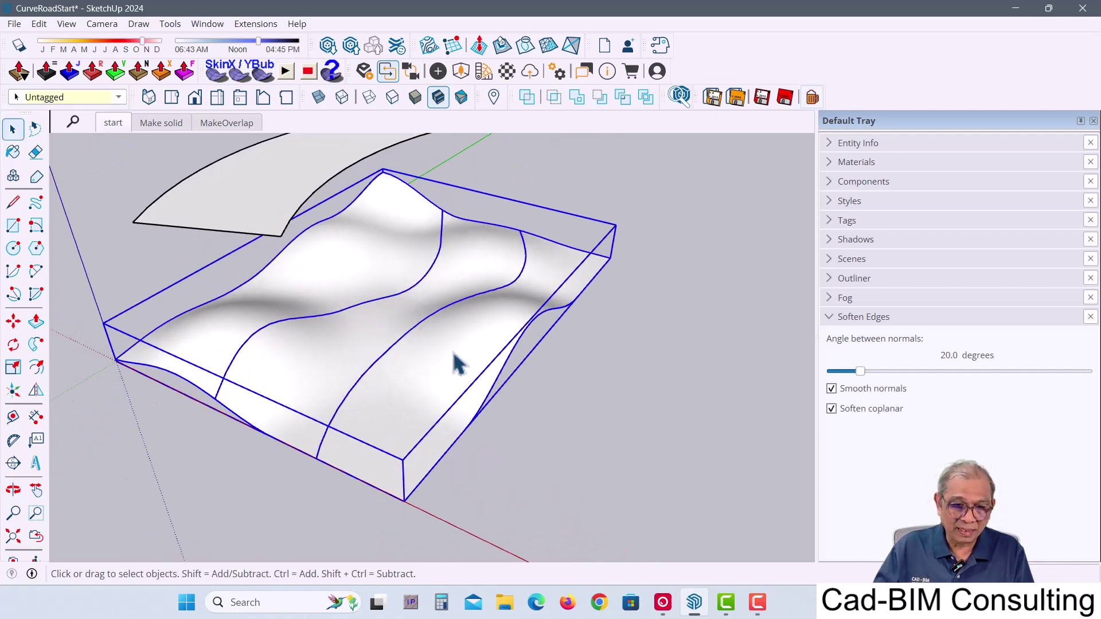
double_click(442, 356)
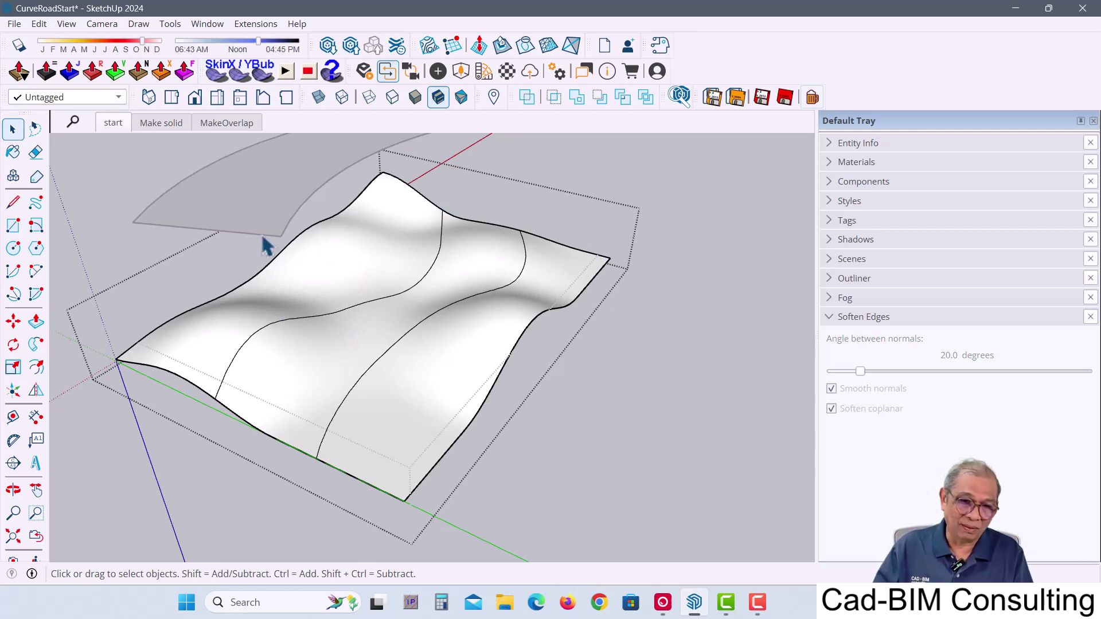
Paint both terrain side strips yellow-green with Color E07
left_click(12, 152)
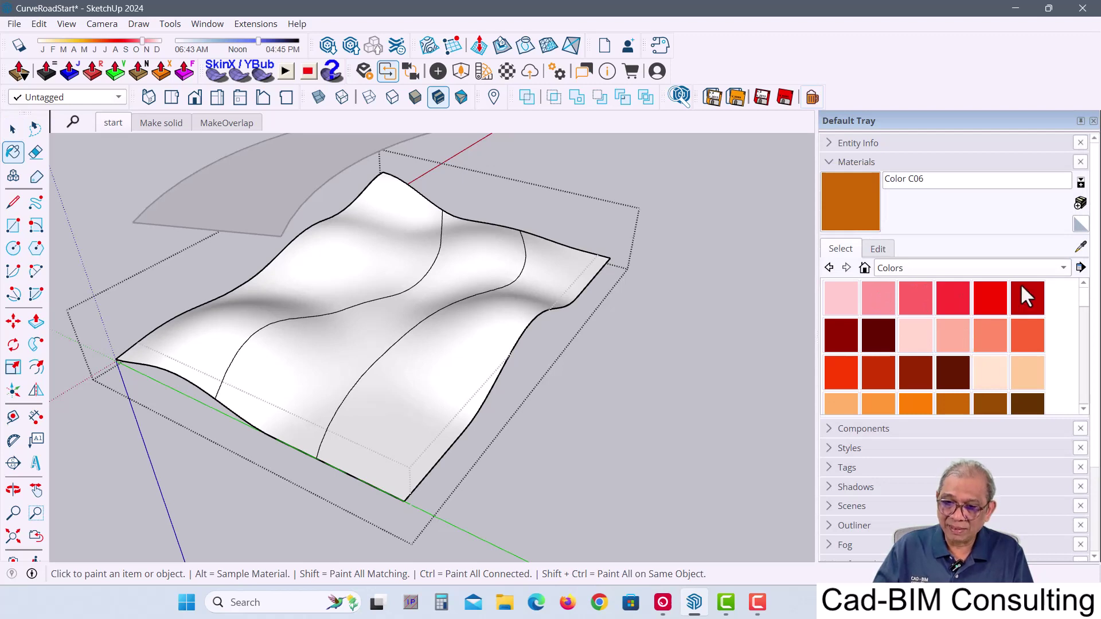
scroll(990, 316, "down", 3)
scroll(986, 321, "down", 2)
left_click(915, 297)
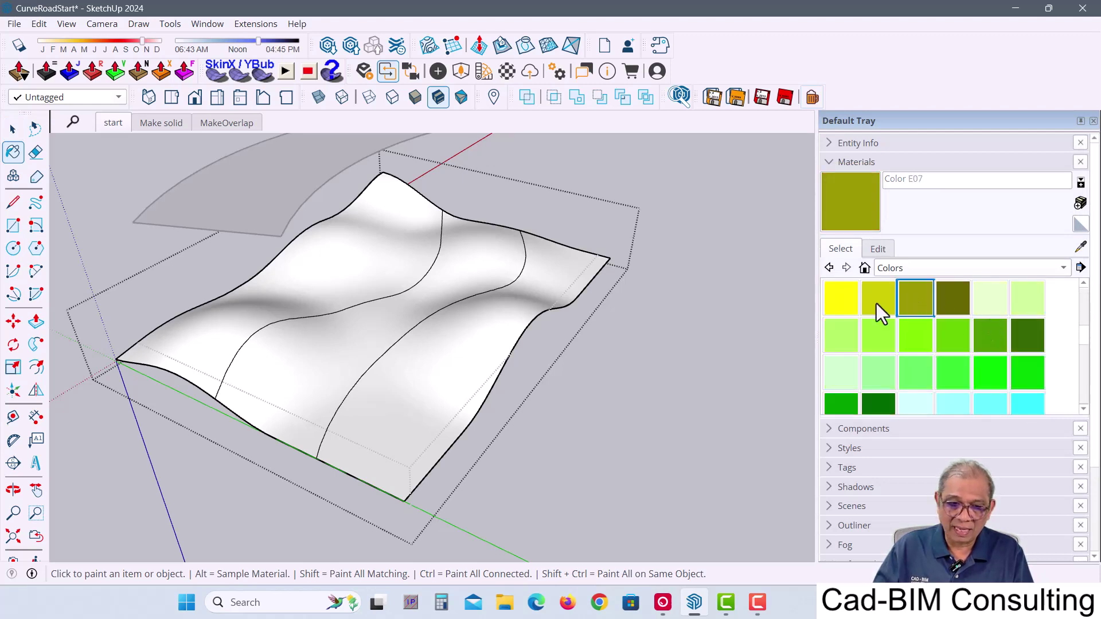
left_click(370, 245)
left_click(484, 339)
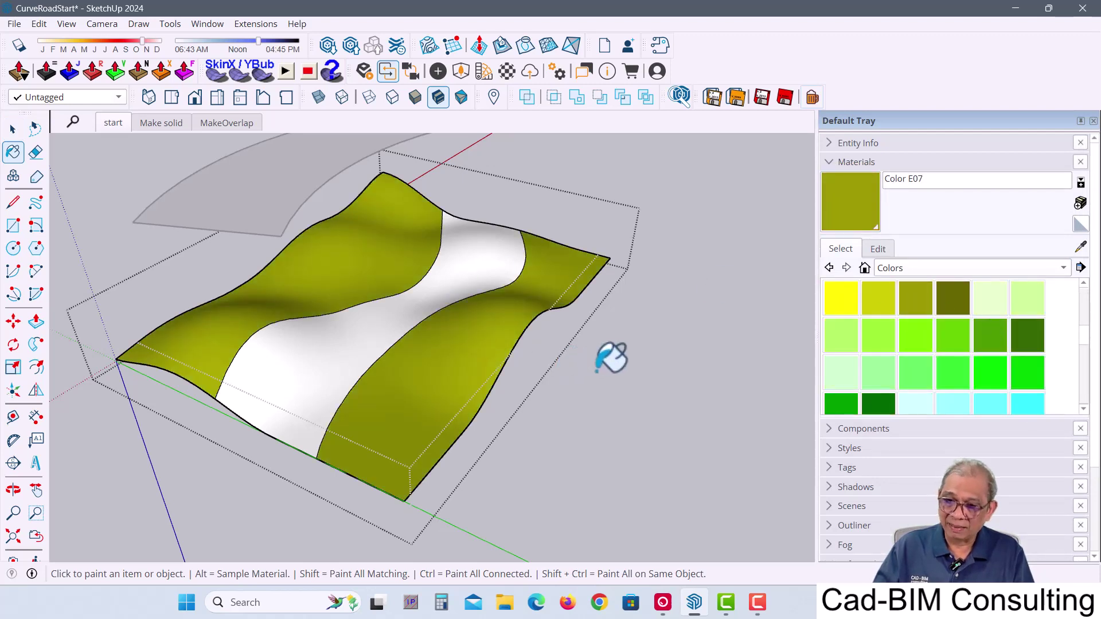
Paint the middle road strip grey Color M04 and switch to the Make solid scene
scroll(928, 356, "down", 2)
scroll(931, 353, "down", 3)
scroll(940, 358, "down", 2)
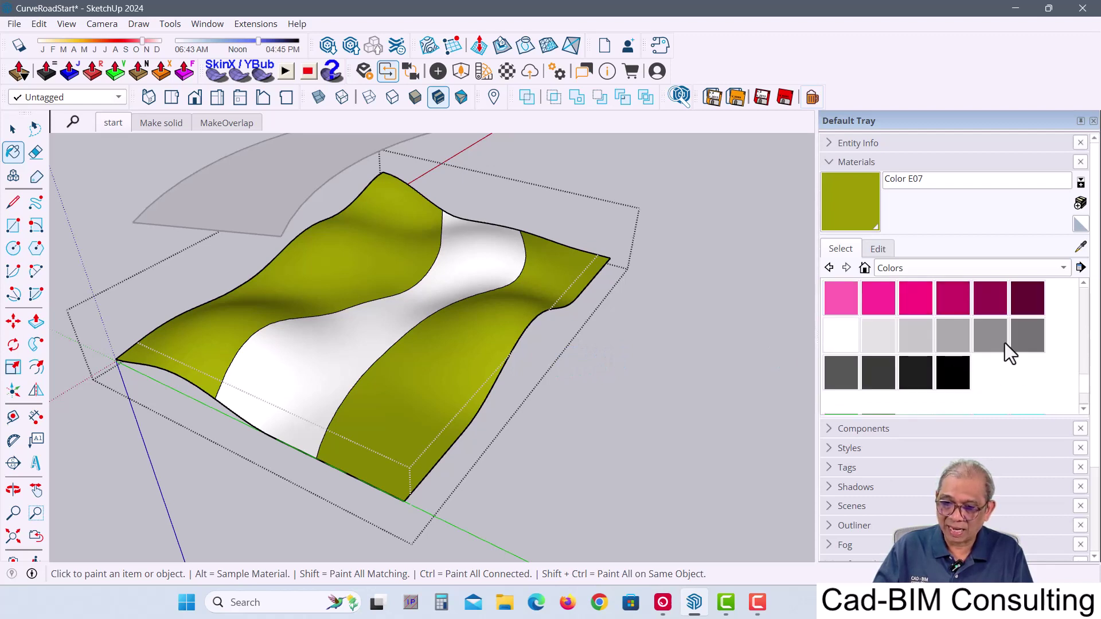
left_click(353, 335)
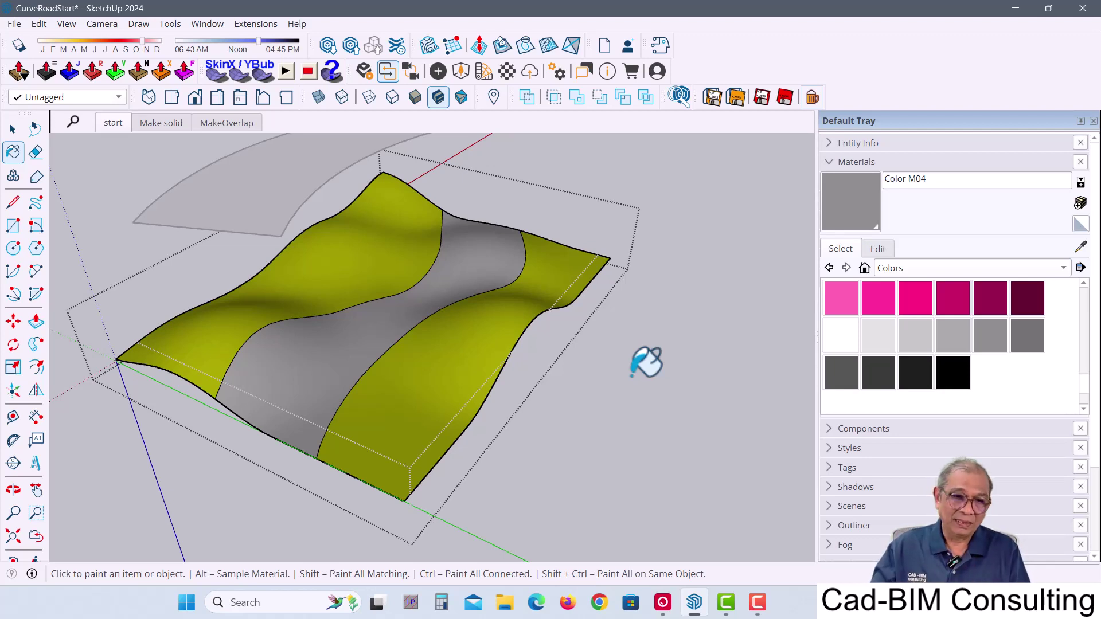
left_click(164, 123)
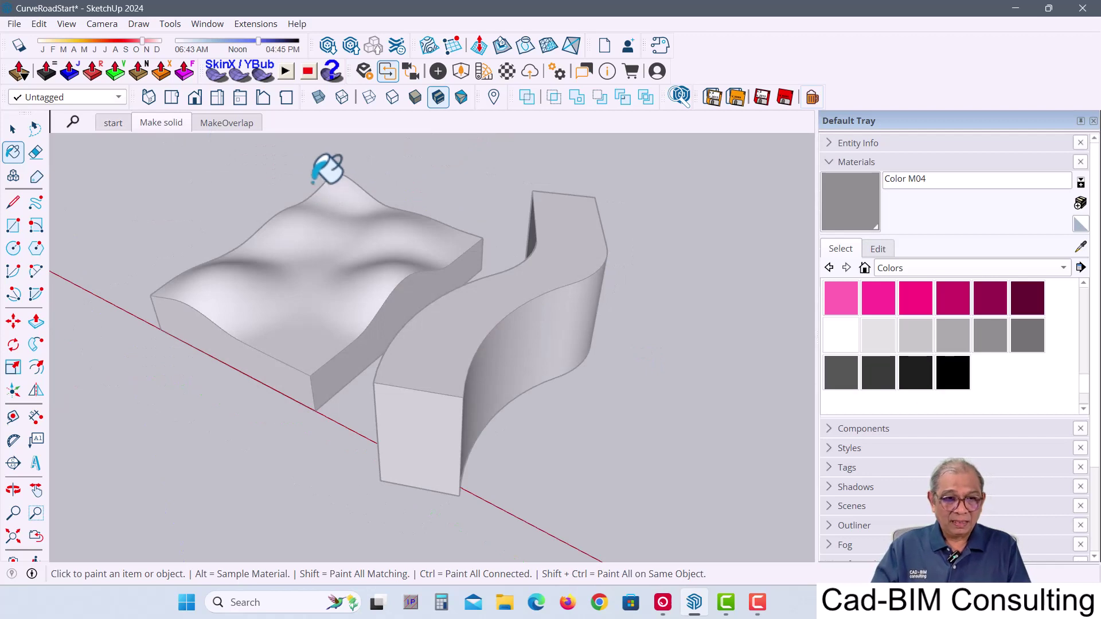
Select the terrain and road solid blocks, then switch to the MakeOverlap scene
key("space")
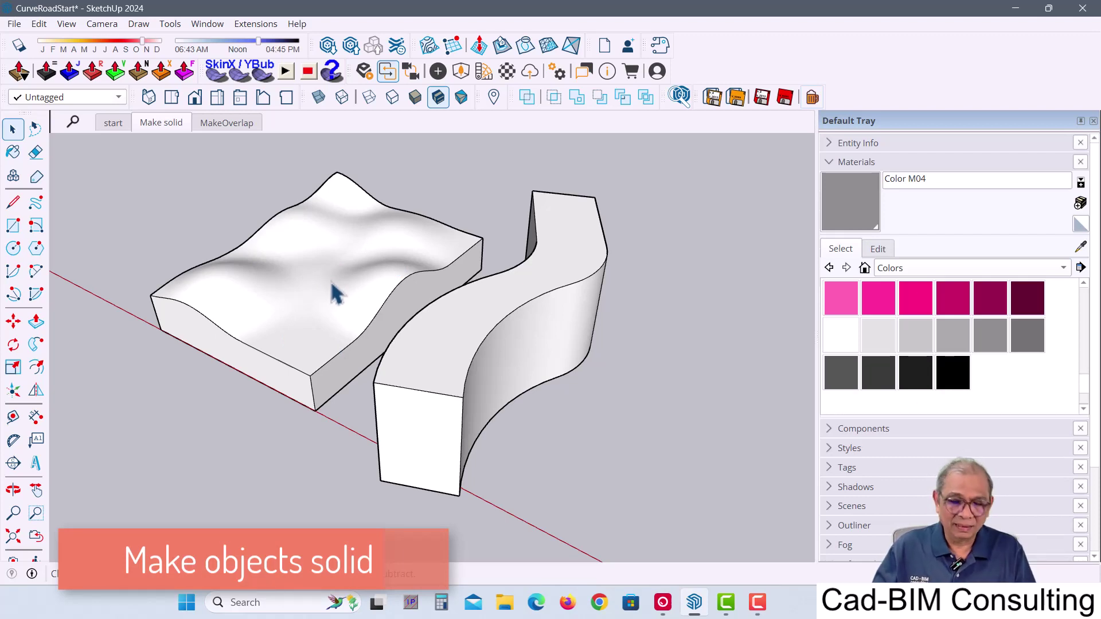
left_click(350, 269)
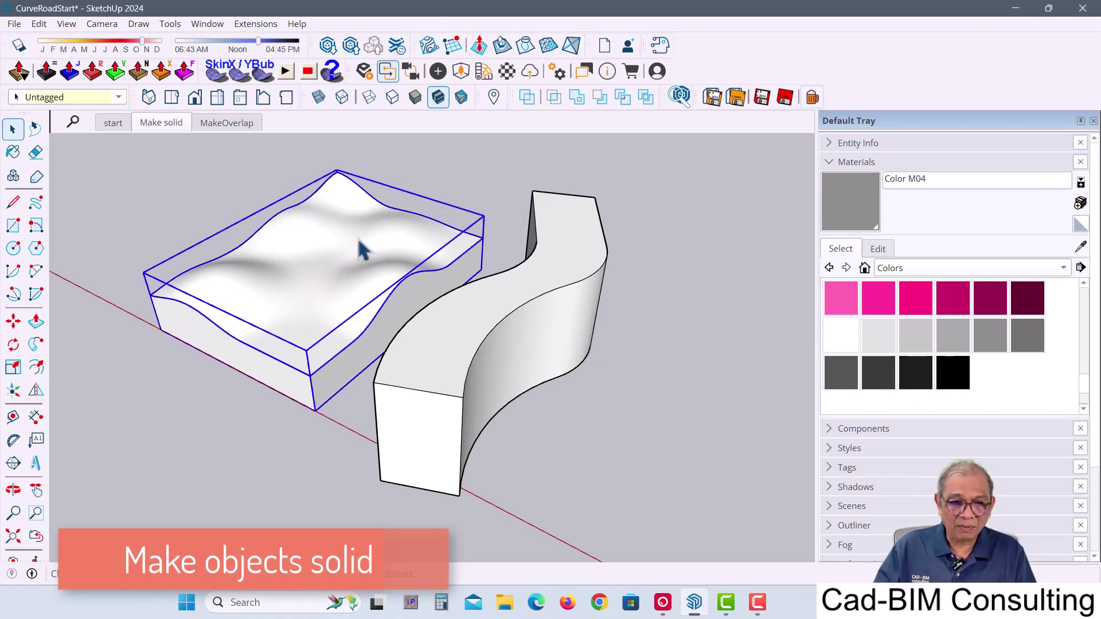
left_click(539, 295)
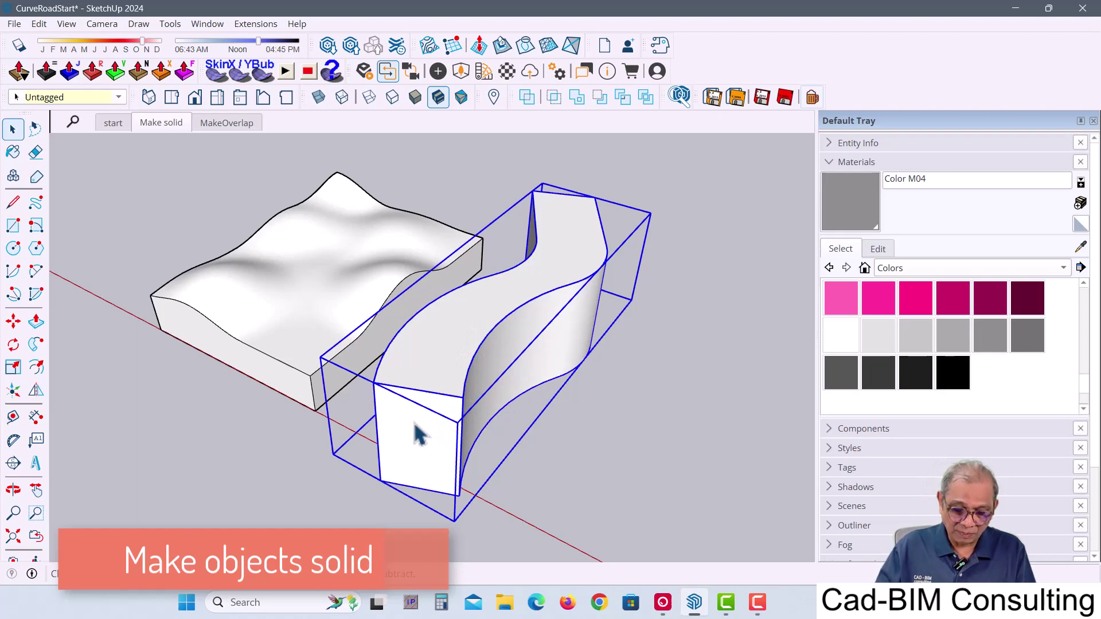
key("m")
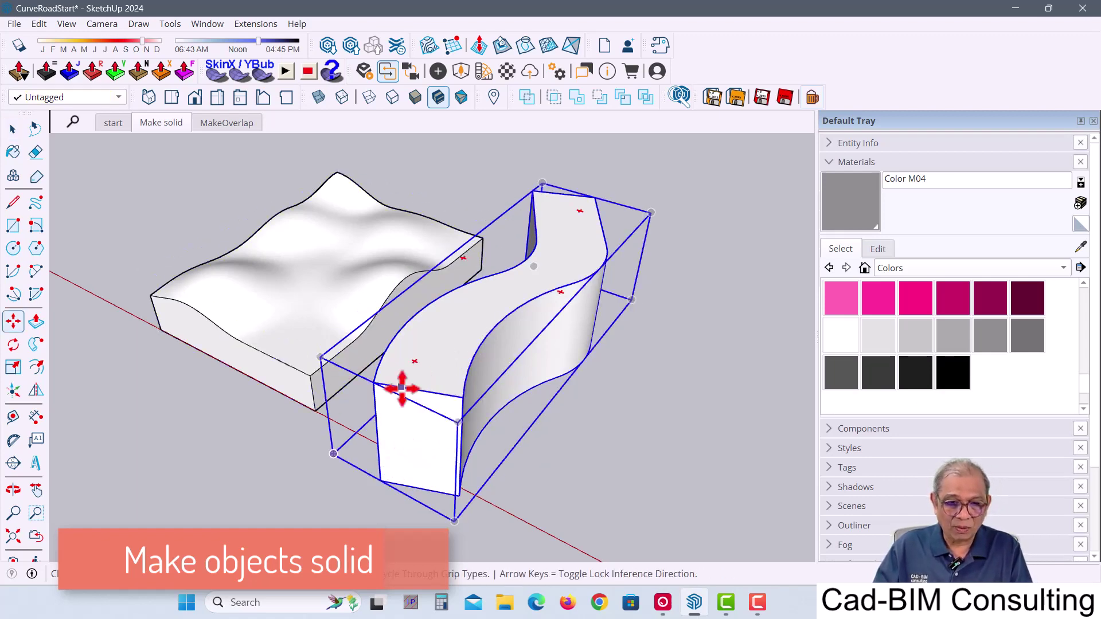
key("space")
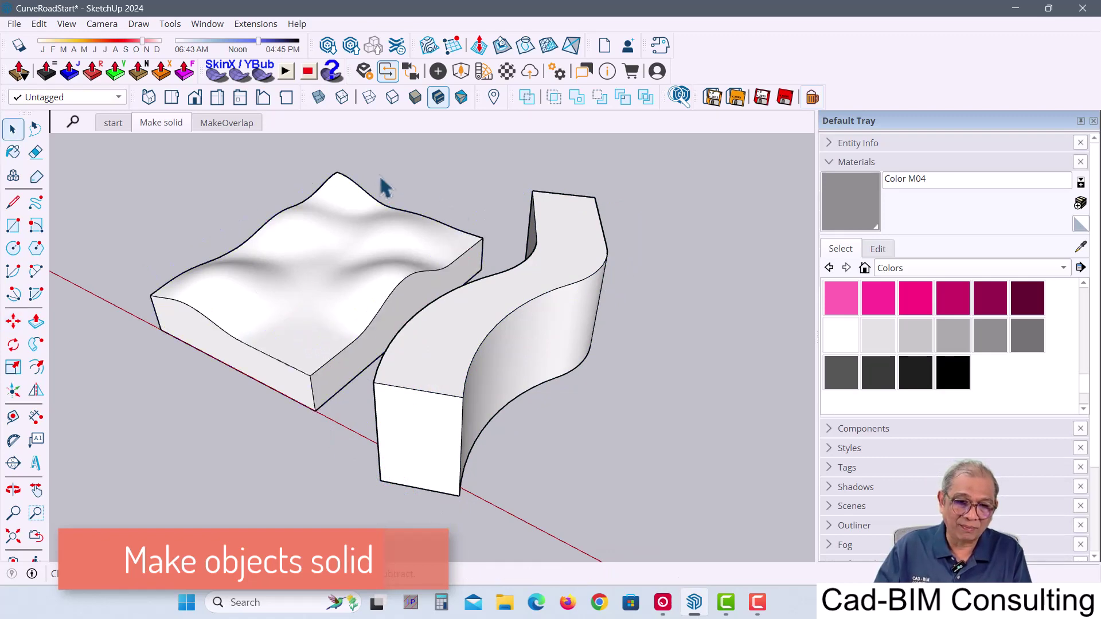
left_click(229, 123)
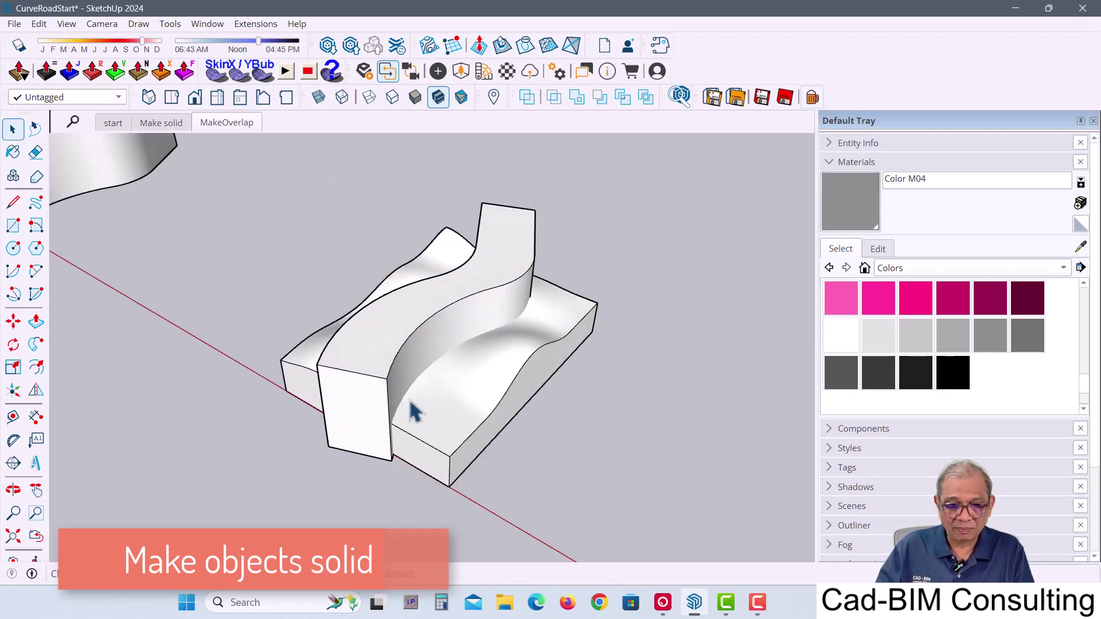
Copy both overlapping solids and place the duplicate pair to the upper right of the originals
mouse_move(413, 411)
middle_mouse_down()
mouse_move(478, 310)
mouse_move(442, 418)
mouse_move(438, 376)
mouse_move(363, 380)
middle_mouse_up()
scroll(441, 400, "up", 2)
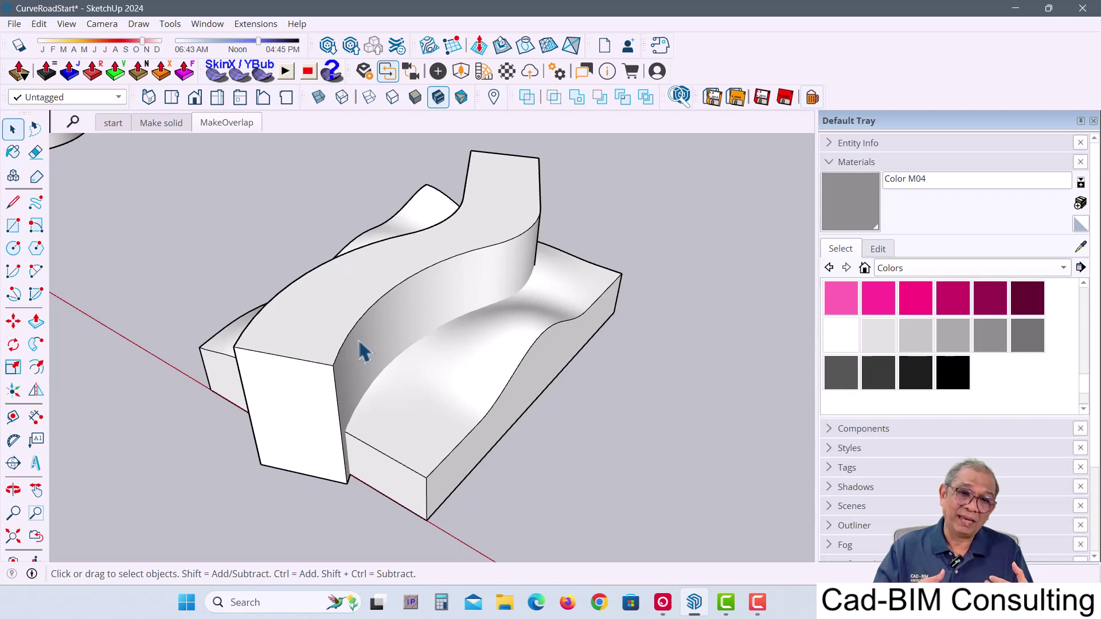
scroll(284, 292, "down", 1)
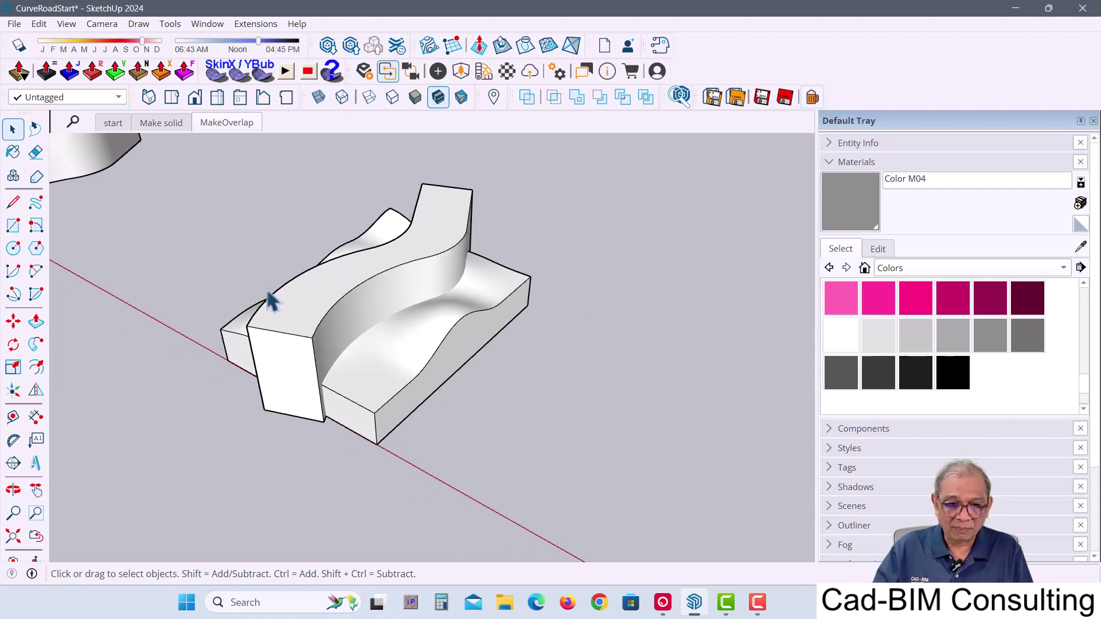
scroll(266, 295, "down", 1)
left_click_drag(522, 209, 235, 431)
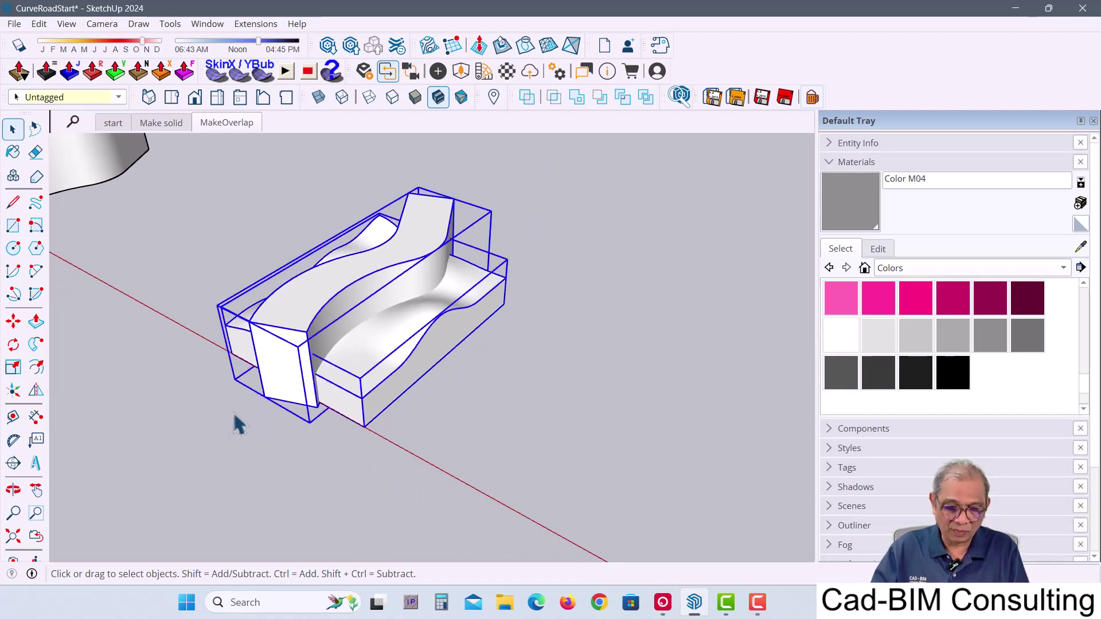
key("m")
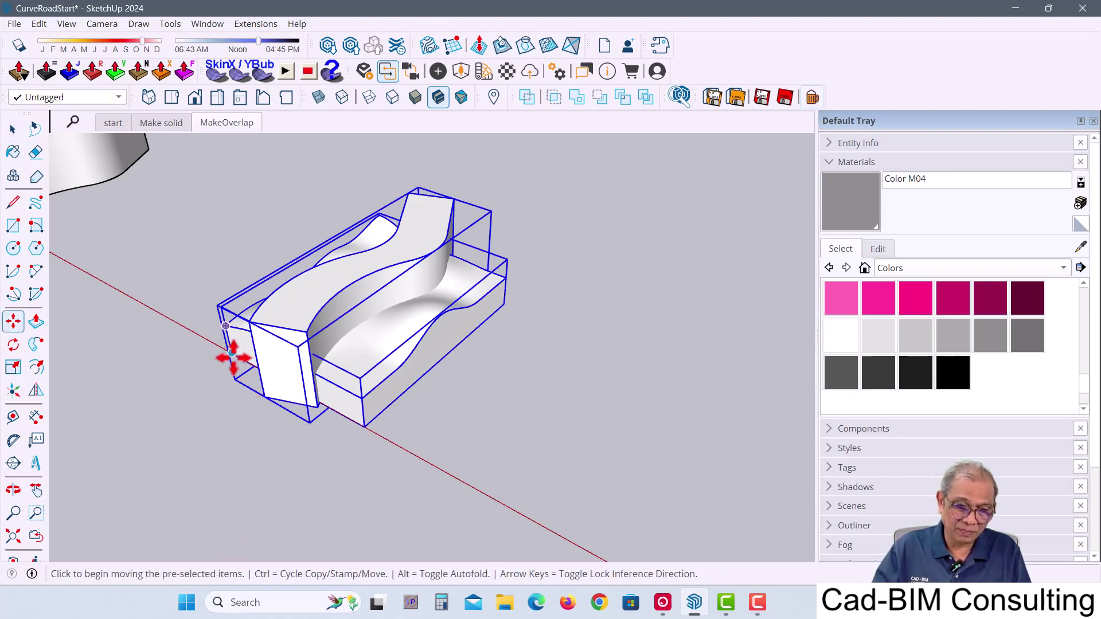
key("ctrl")
left_click(231, 352)
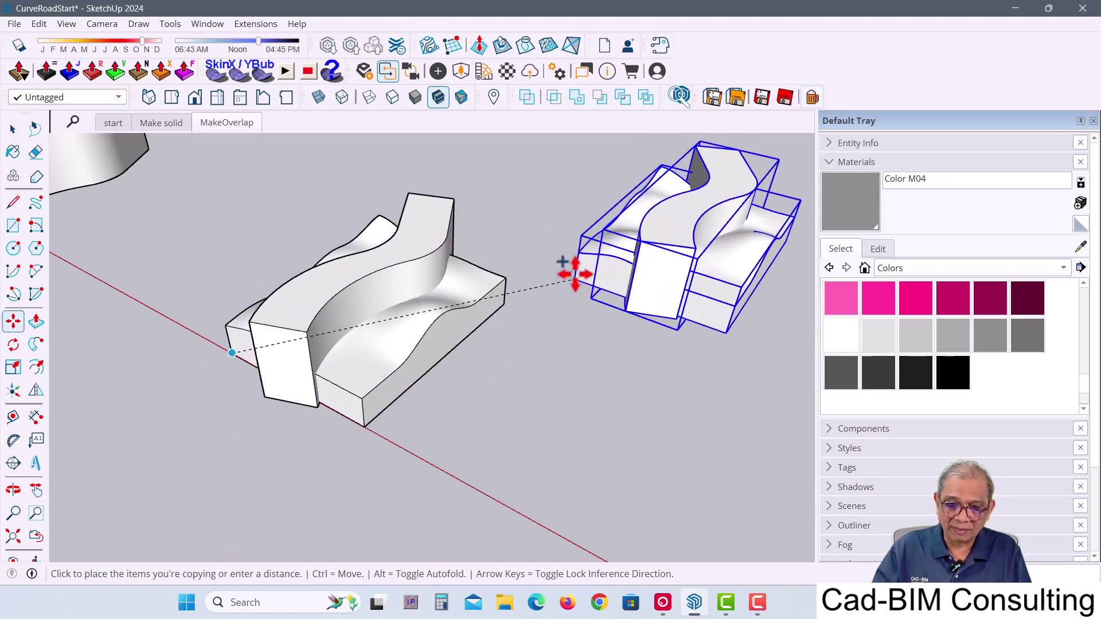
left_click(576, 250)
mouse_move(486, 392)
middle_mouse_down()
mouse_move(454, 422)
mouse_move(489, 433)
middle_mouse_up()
key("space")
left_click(459, 401)
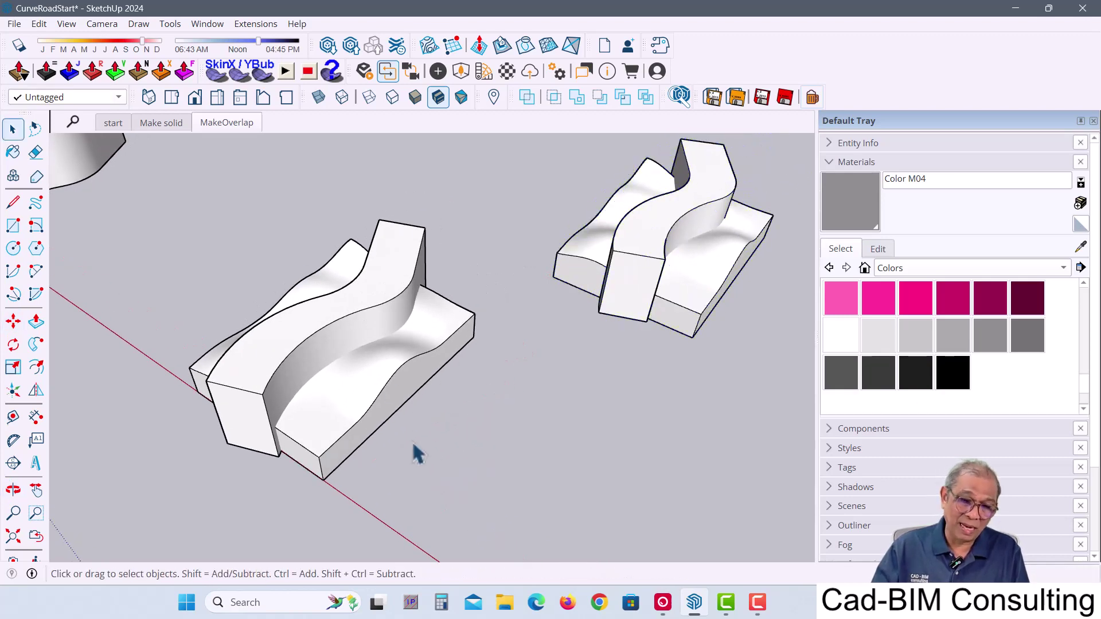
Subtract the curved road block from the original terrain base, leaving two wavy strips
mouse_move(414, 445)
middle_mouse_down()
mouse_move(445, 391)
mouse_move(484, 393)
middle_mouse_up()
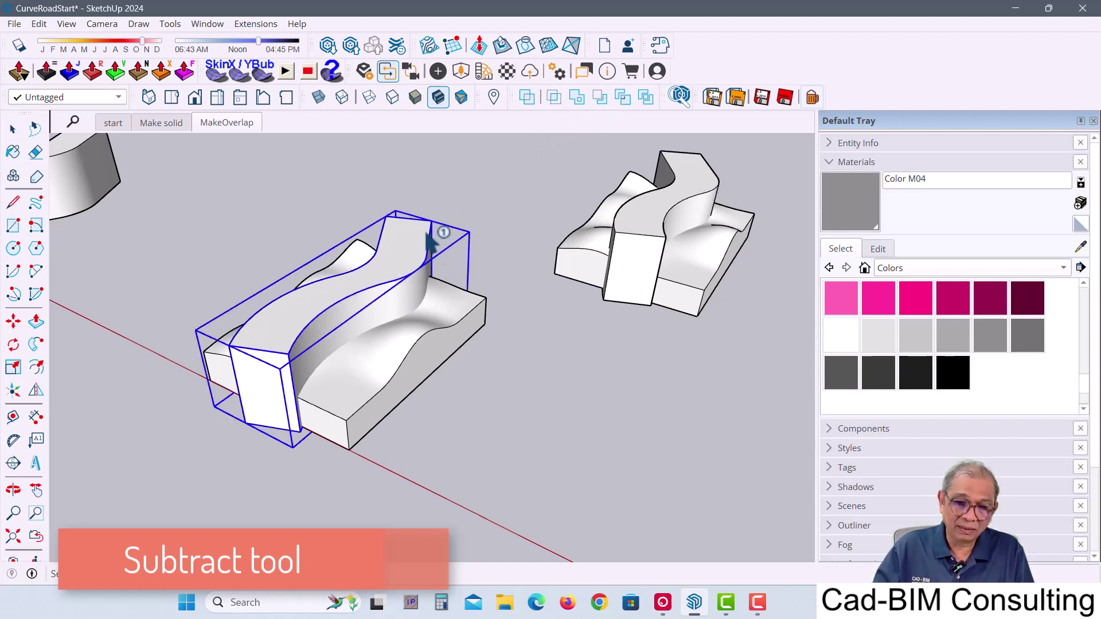
left_click(475, 324)
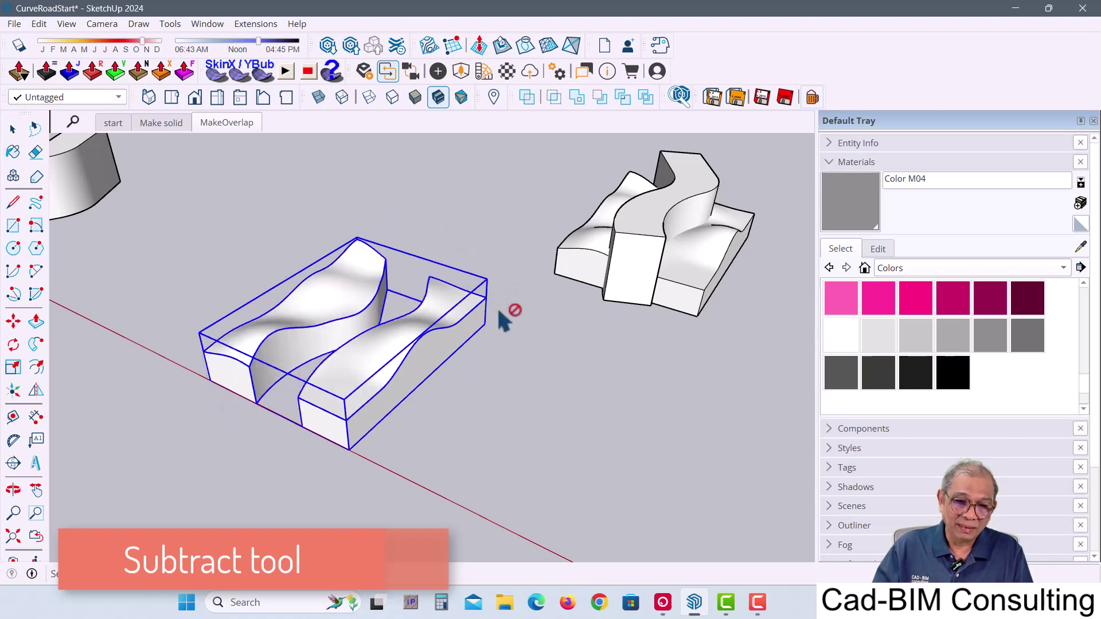
key("space")
mouse_move(391, 370)
middle_mouse_down()
mouse_move(442, 392)
mouse_move(386, 370)
mouse_move(527, 317)
middle_mouse_up()
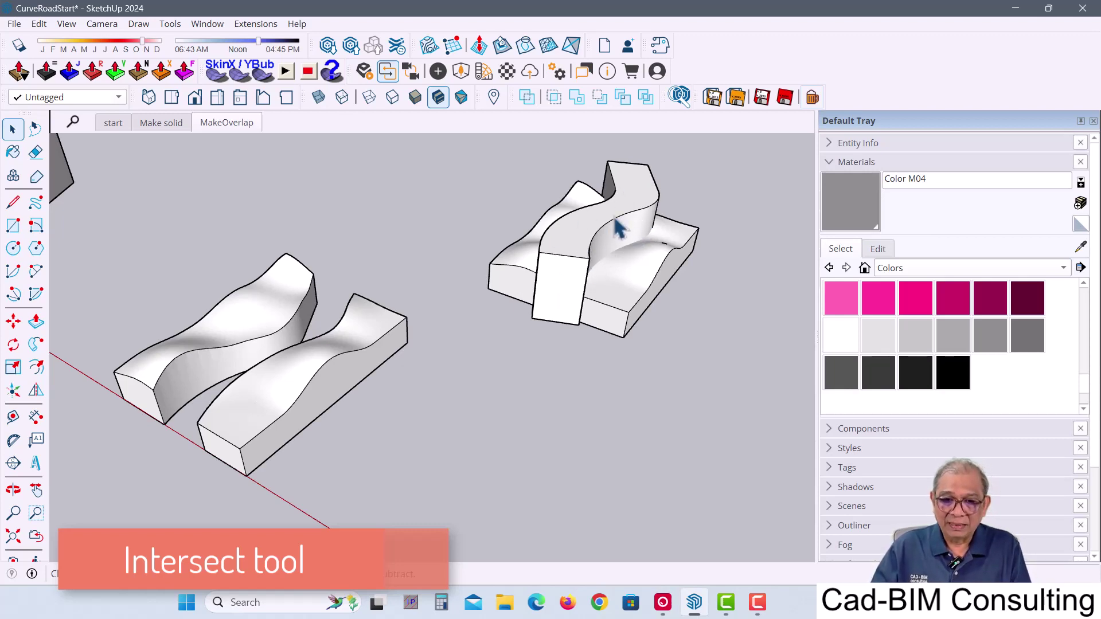
Intersect the copied road and terrain solids, keeping only their shared curved volume
left_click(550, 101)
left_click(659, 163)
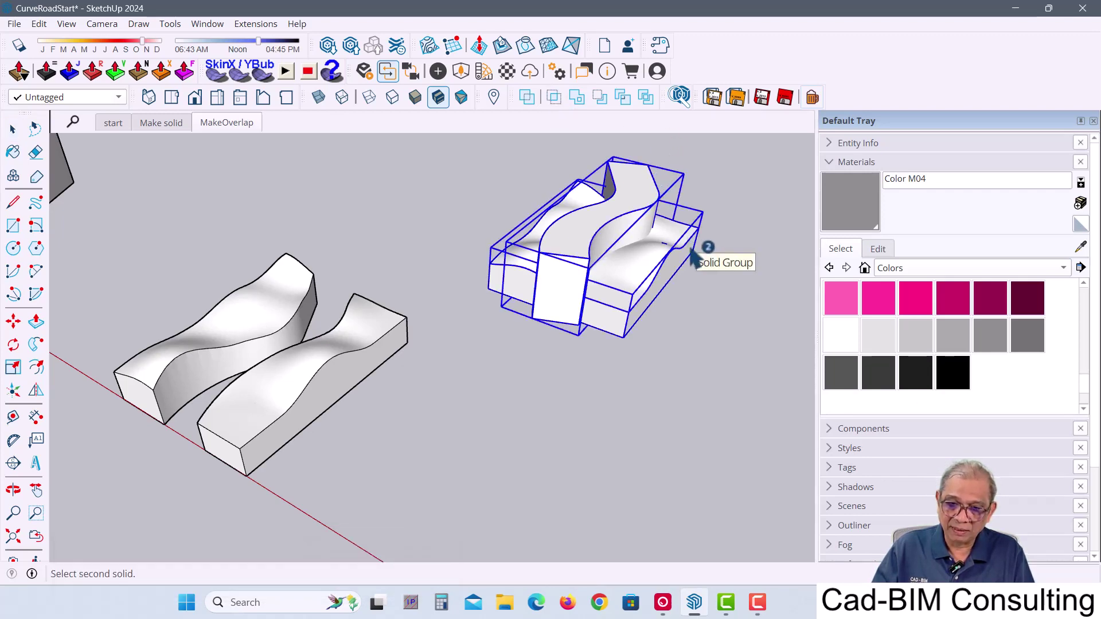
left_click(694, 258)
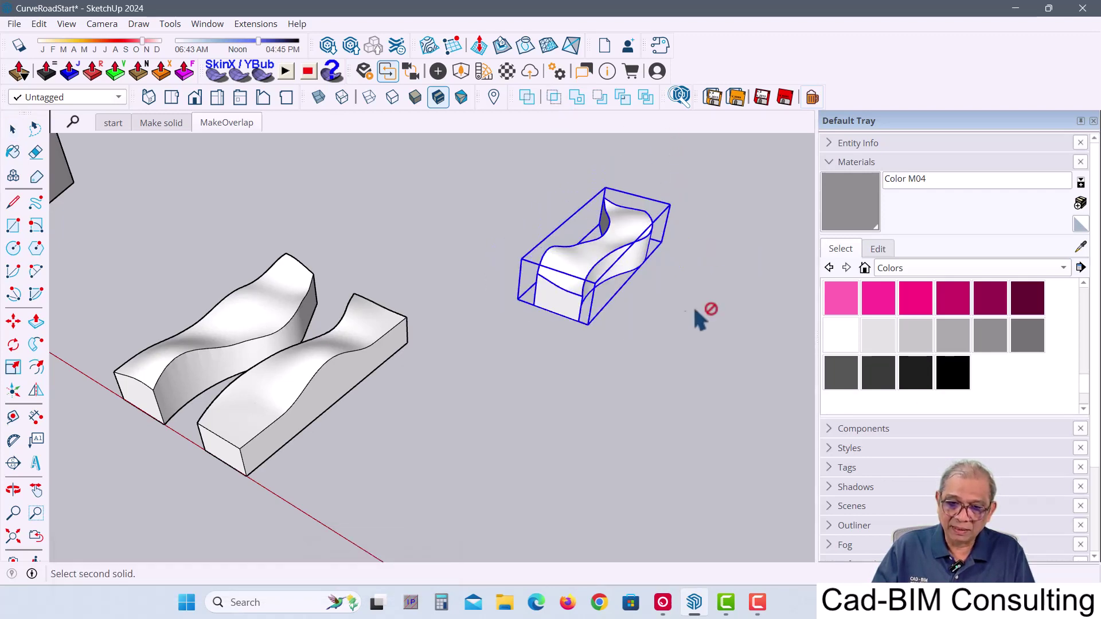
left_click(13, 129)
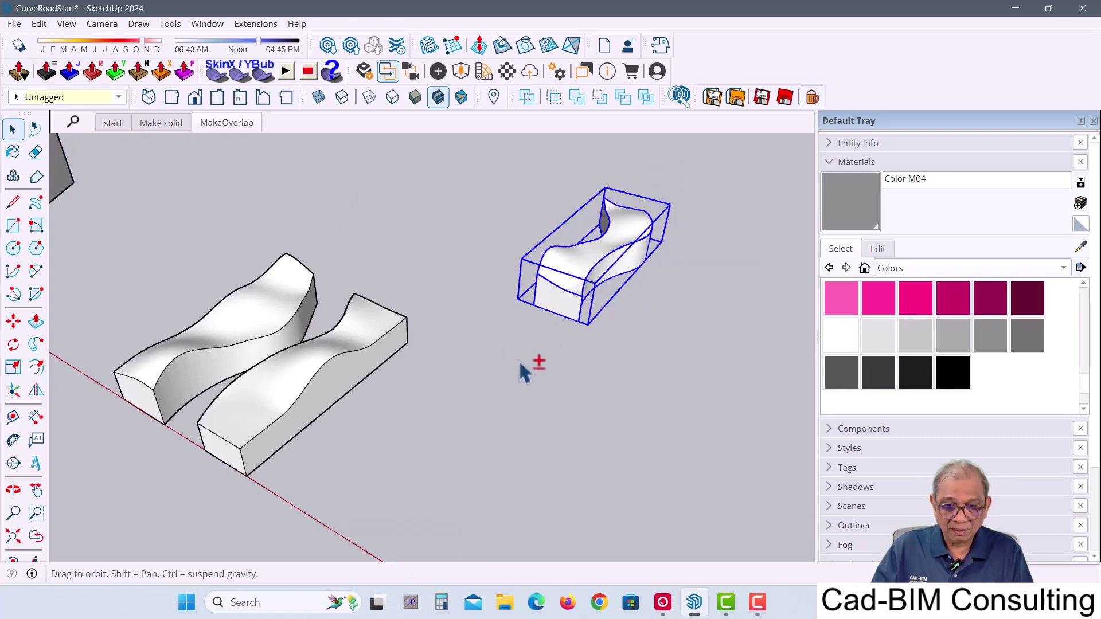
mouse_move(532, 364)
middle_mouse_down()
mouse_move(511, 377)
mouse_move(588, 289)
mouse_move(552, 336)
mouse_move(501, 351)
mouse_move(523, 346)
mouse_move(514, 331)
middle_mouse_up()
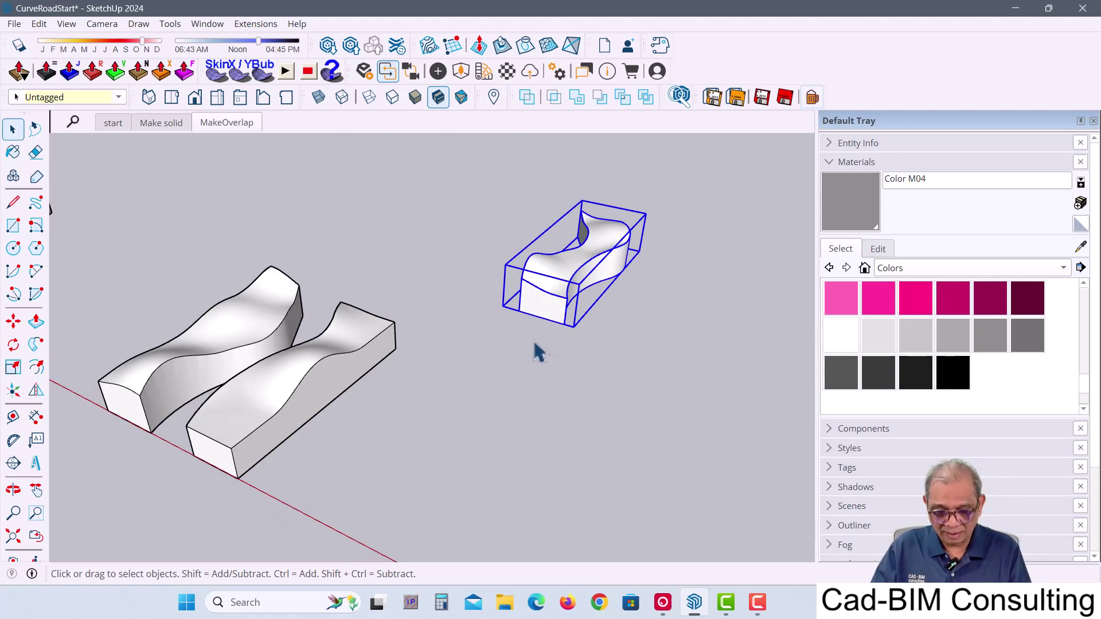
Move the overlap piece into the gap between the strips, snapping endpoints with X-ray temporarily on
key("m")
left_click(518, 311)
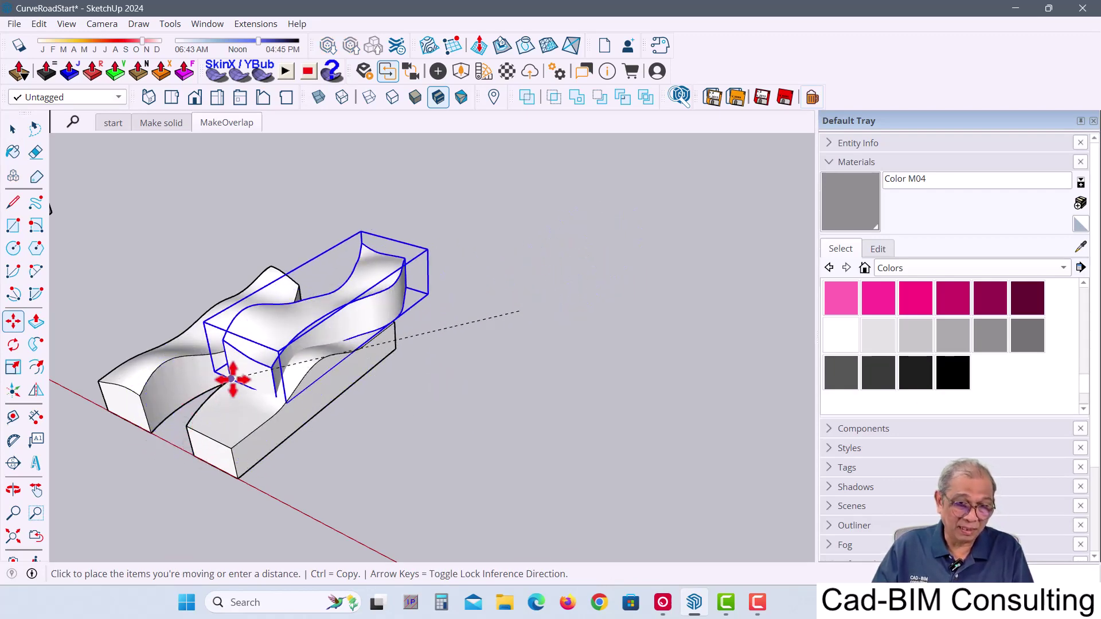
middle_click_drag(232, 378, 278, 310)
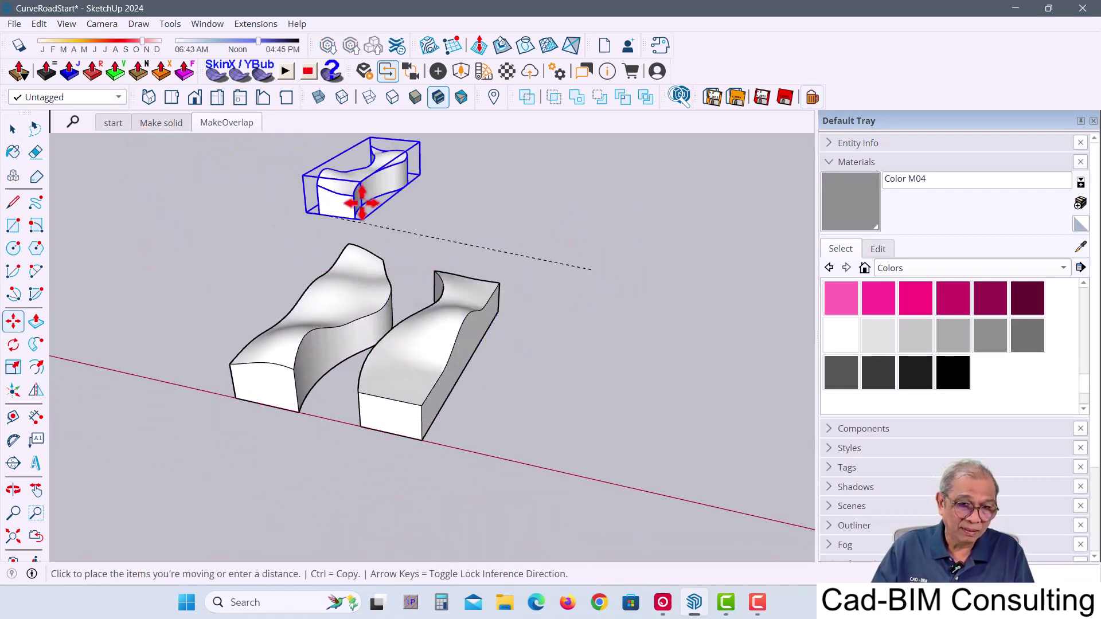
left_click(316, 101)
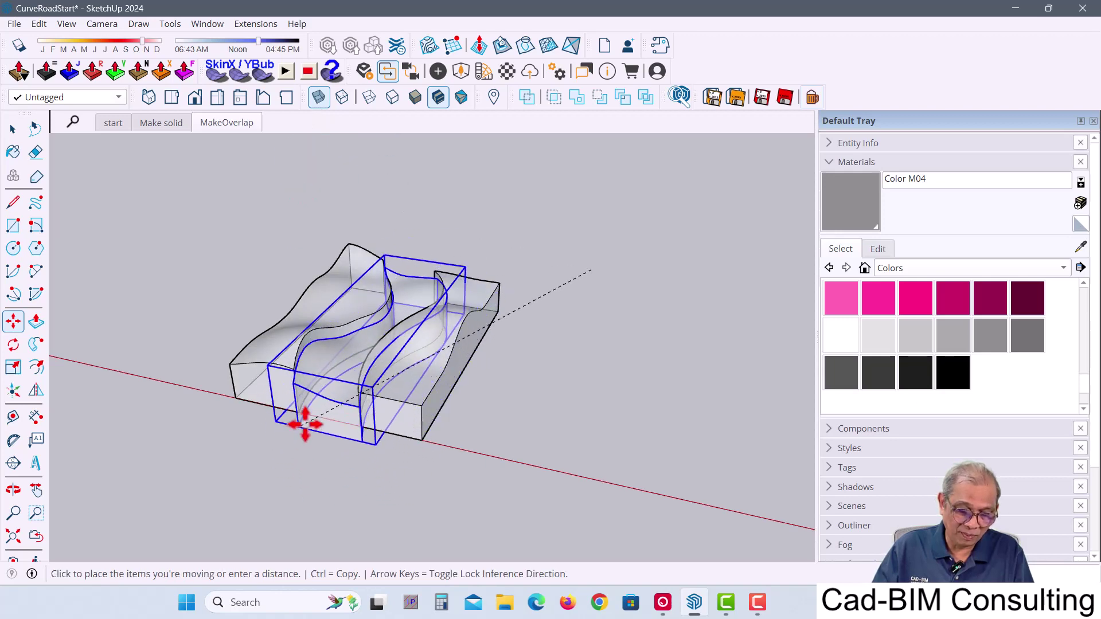
left_click(290, 412)
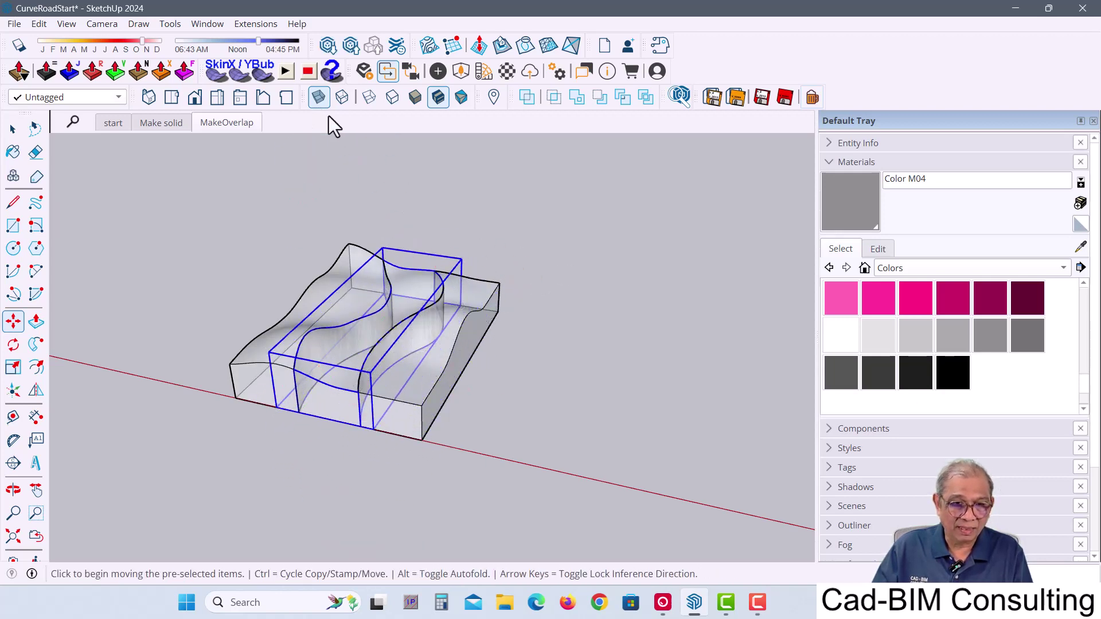
left_click(316, 97)
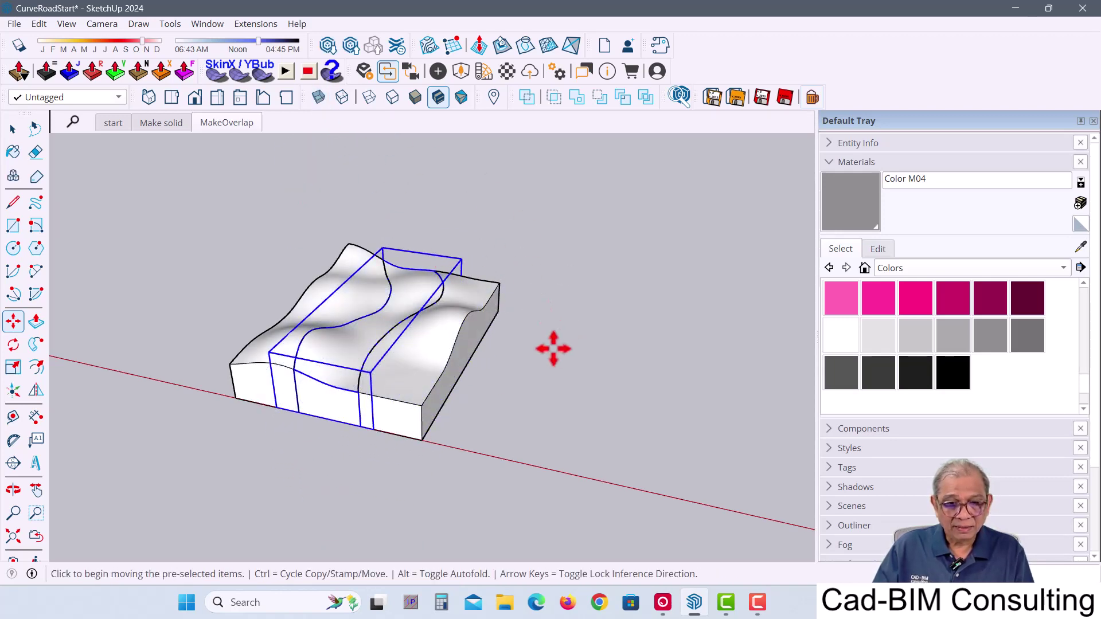
key("space")
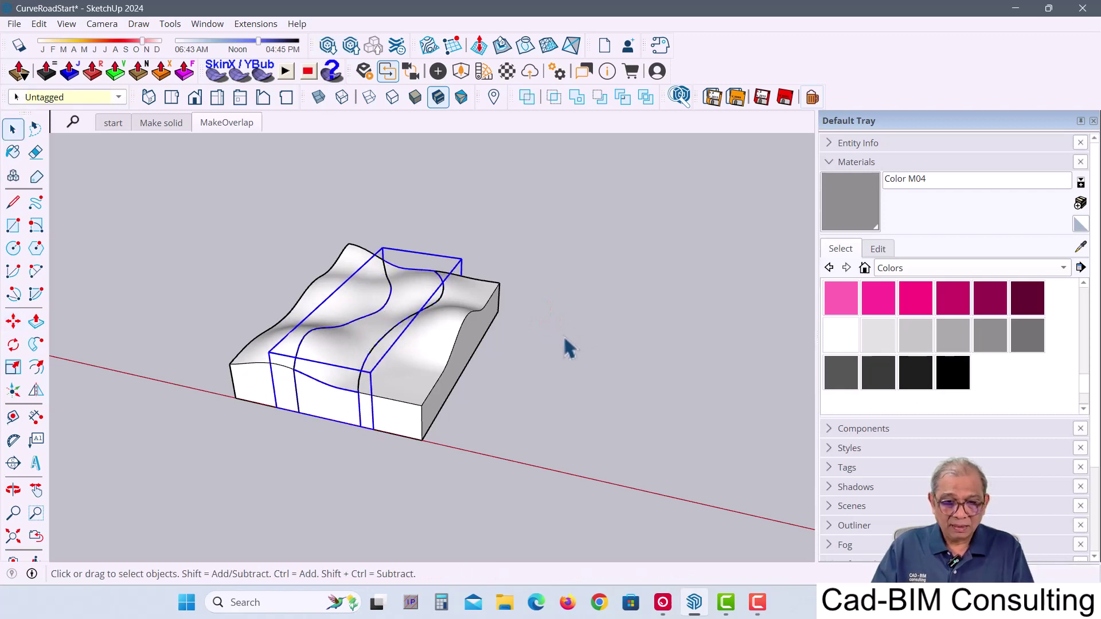
left_click(567, 347)
mouse_move(567, 347)
middle_mouse_down()
mouse_move(494, 396)
mouse_move(519, 402)
mouse_move(497, 399)
middle_mouse_up()
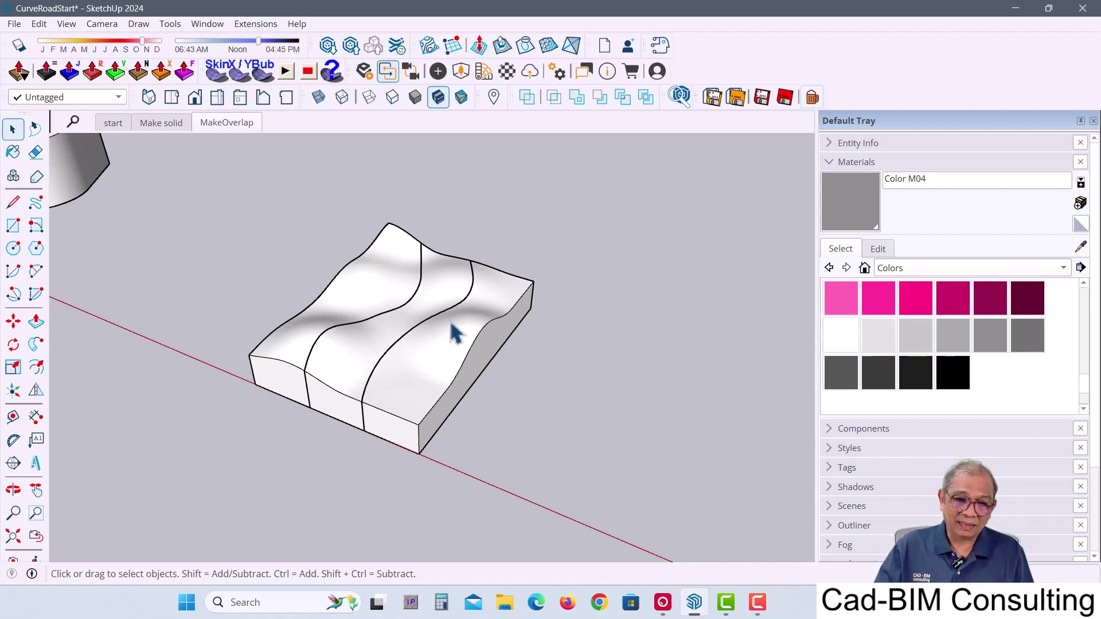
left_click(381, 352)
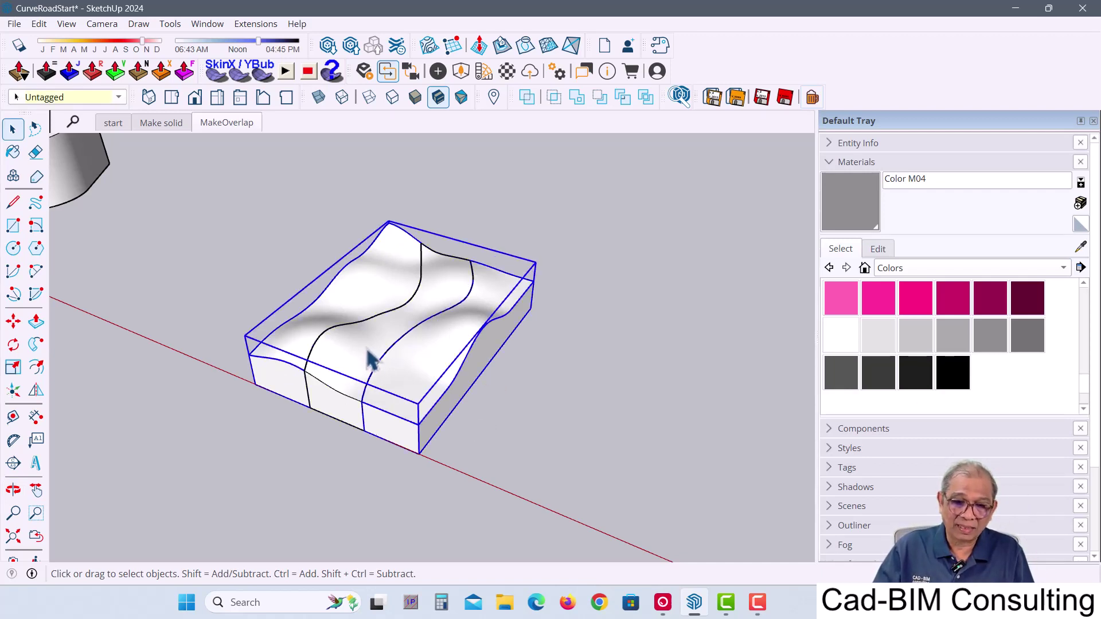
left_click(508, 199)
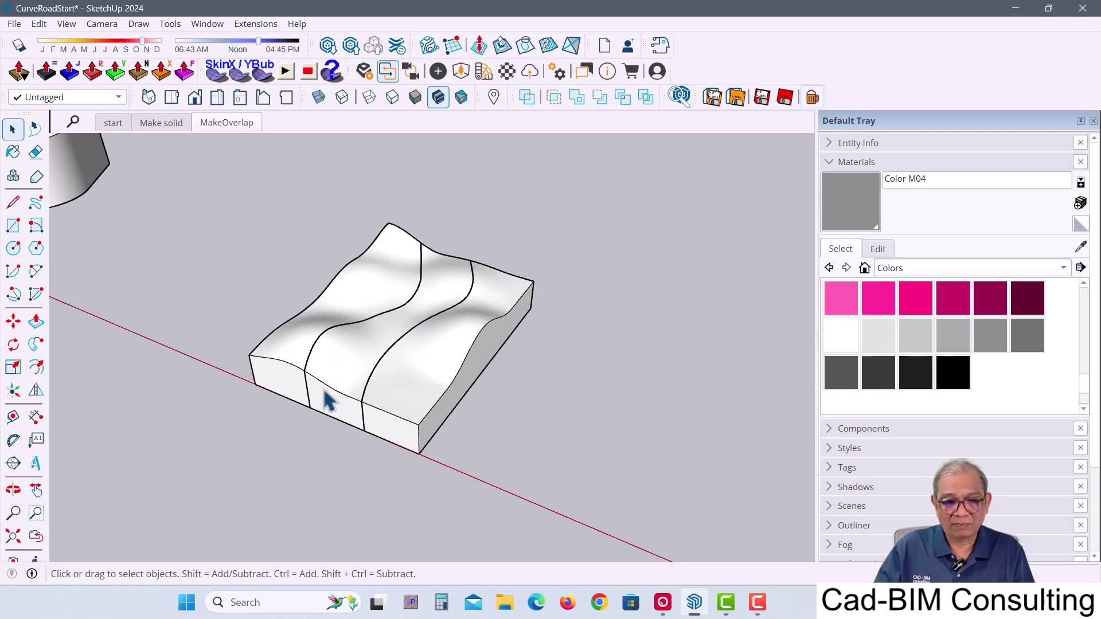
mouse_move(341, 453)
middle_mouse_down()
mouse_move(326, 351)
mouse_move(376, 373)
mouse_move(374, 265)
middle_mouse_up()
left_click(370, 264)
scroll(351, 335, "up", 2)
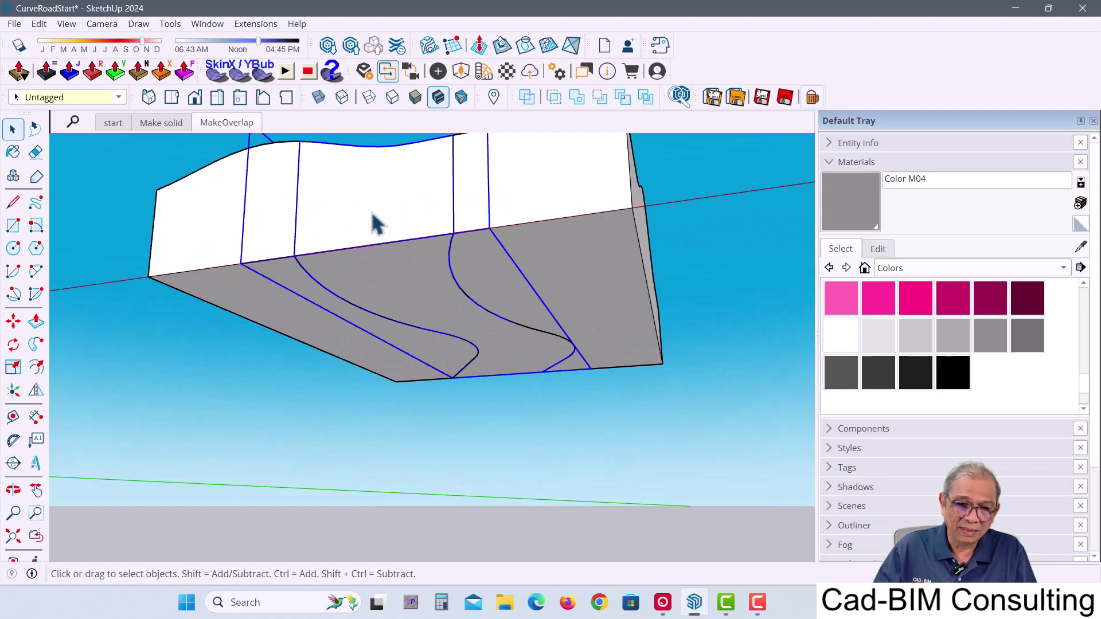
double_click(372, 228)
middle_click_drag(411, 292, 415, 295)
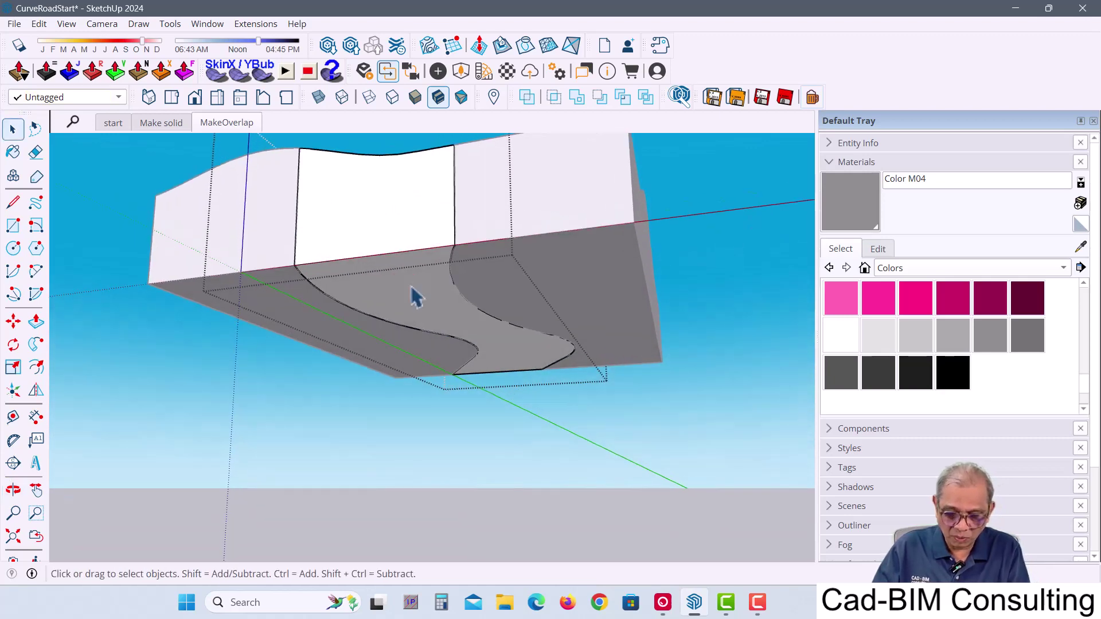
key("p")
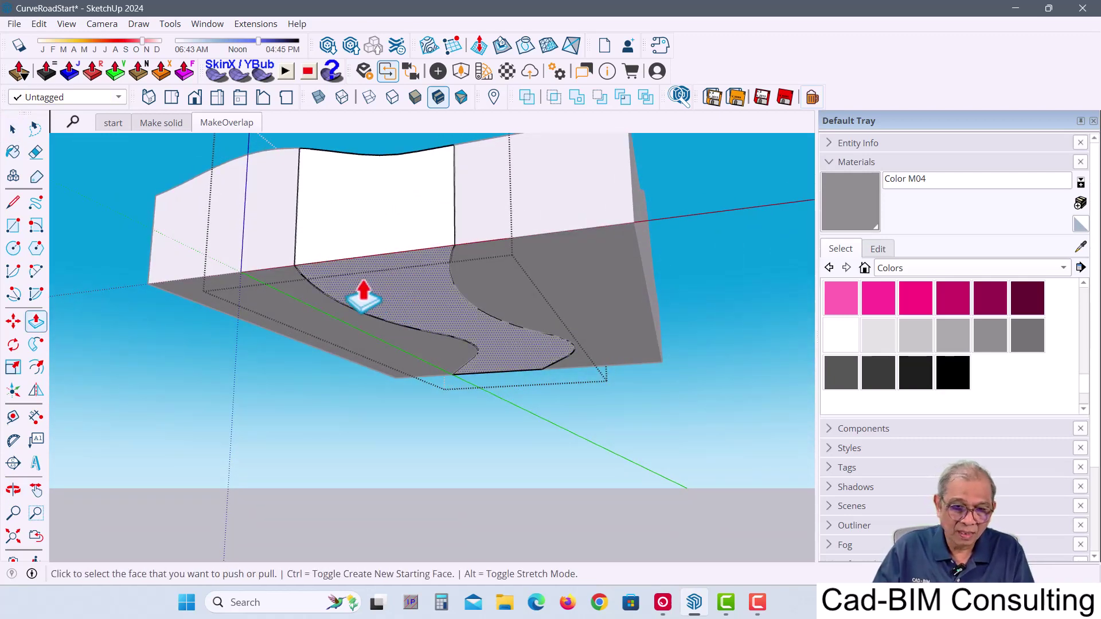
left_click(361, 294)
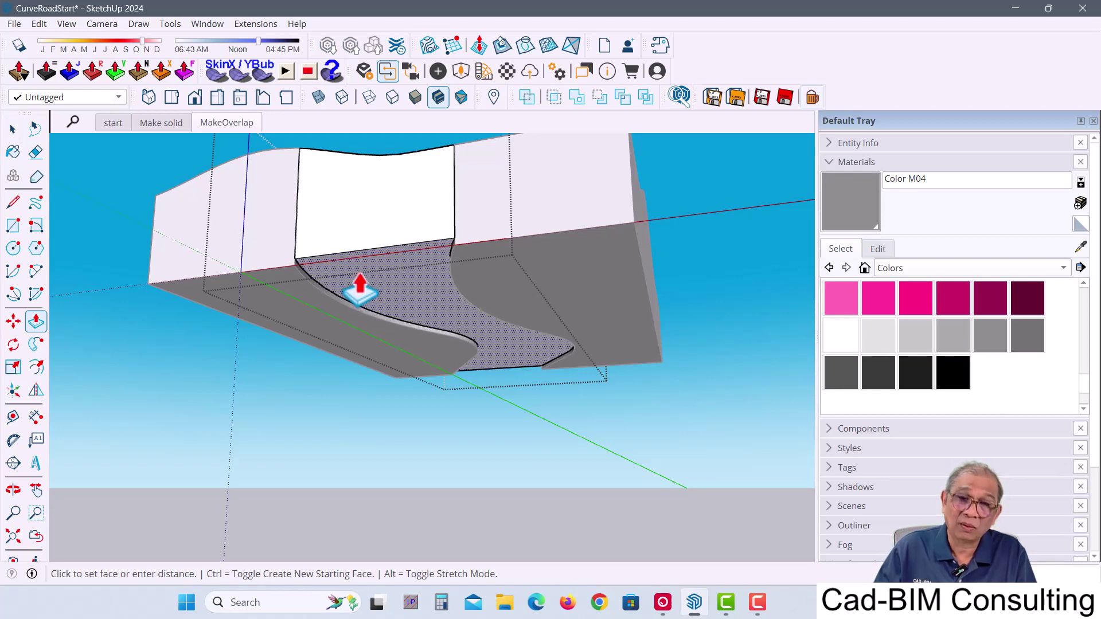
key("Escape")
mouse_move(356, 275)
middle_mouse_down()
mouse_move(292, 367)
mouse_move(315, 364)
mouse_move(334, 412)
mouse_move(334, 326)
mouse_move(351, 356)
mouse_move(376, 336)
middle_mouse_up()
left_click(386, 346)
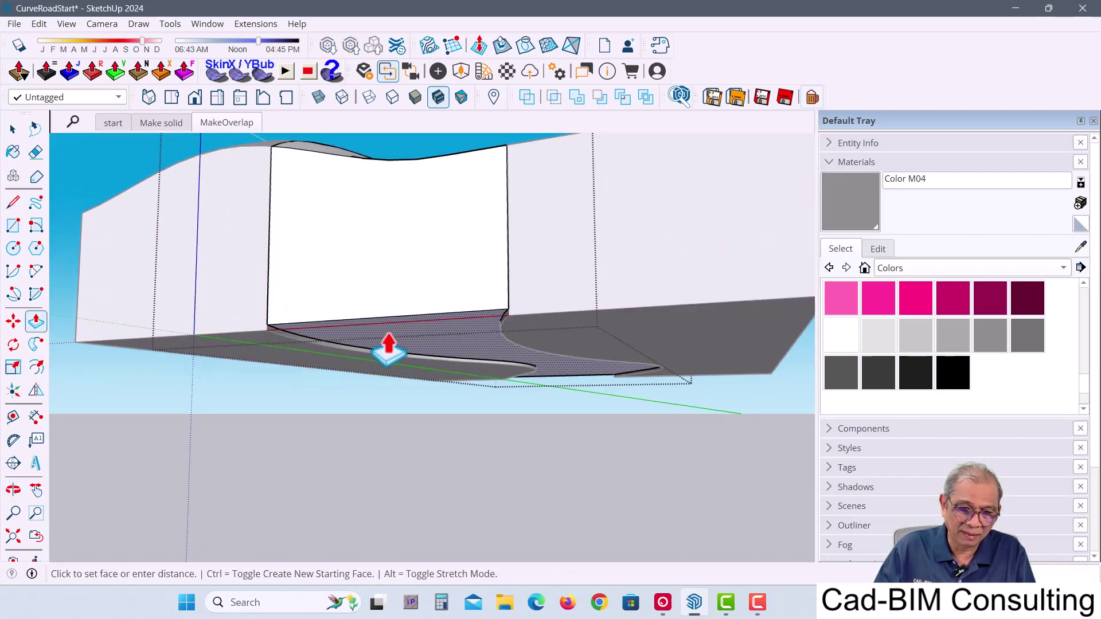
key("Escape")
key("space")
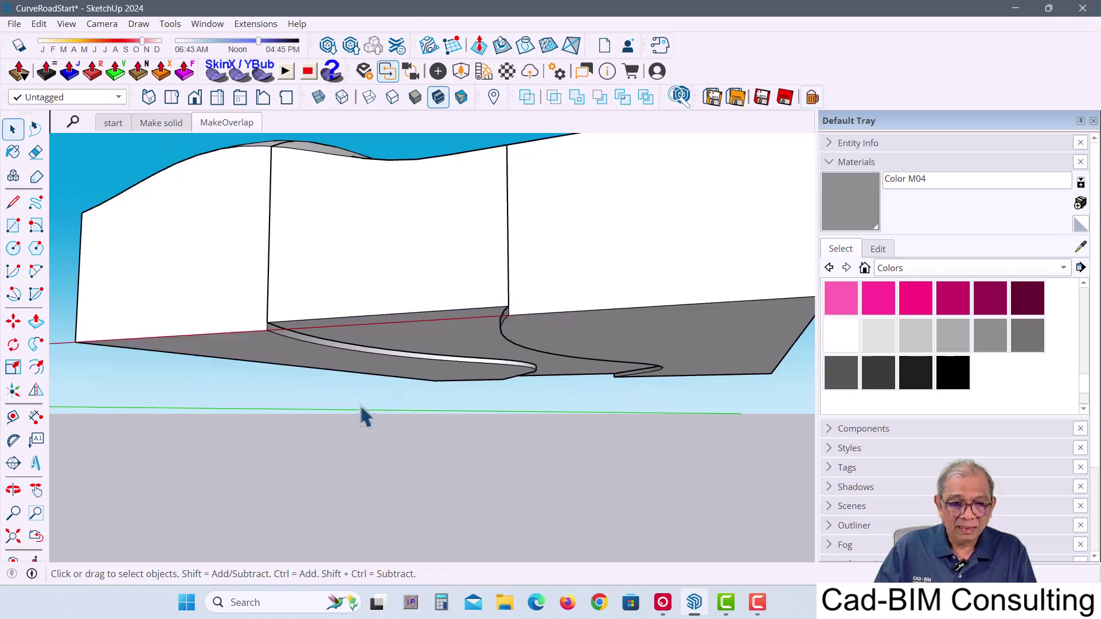
mouse_move(361, 407)
middle_mouse_down()
mouse_move(319, 322)
mouse_move(371, 273)
mouse_move(376, 235)
mouse_move(294, 311)
middle_mouse_up()
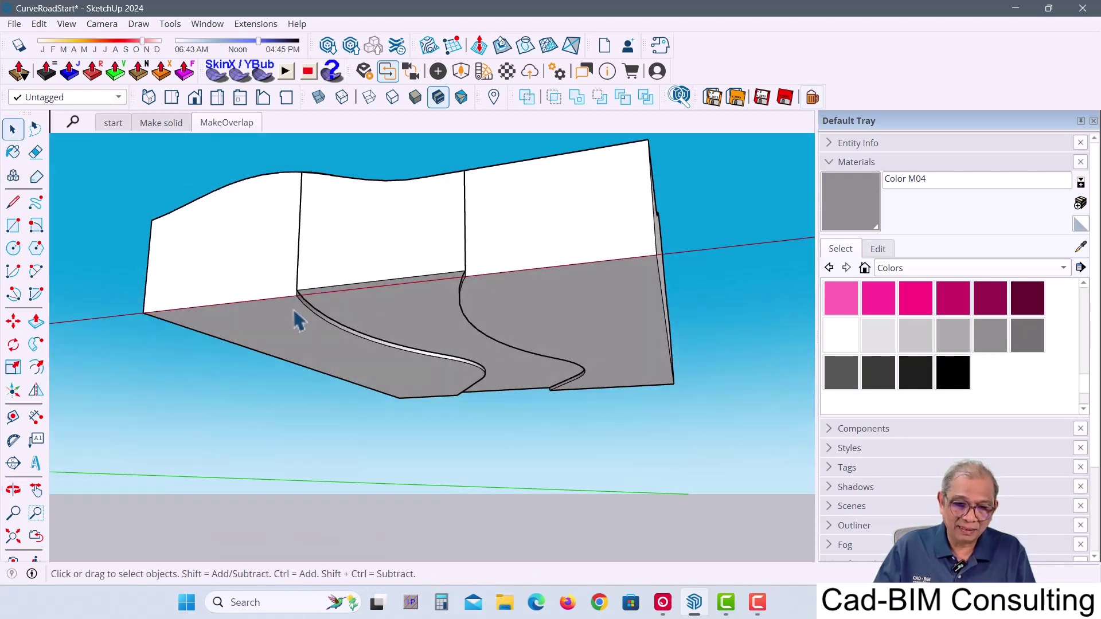
Move the middle curved panel onto the matching corner so it sits flush with the strips
double_click(349, 235)
key("m")
scroll(295, 295, "up", 3)
scroll(308, 274, "up", 2)
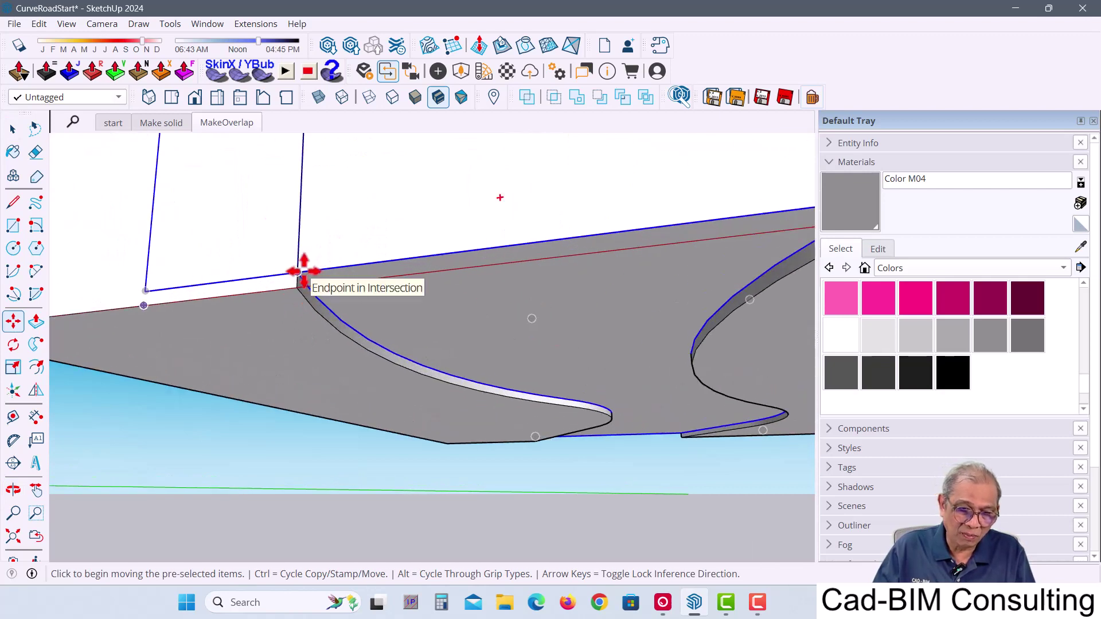
left_click(298, 274)
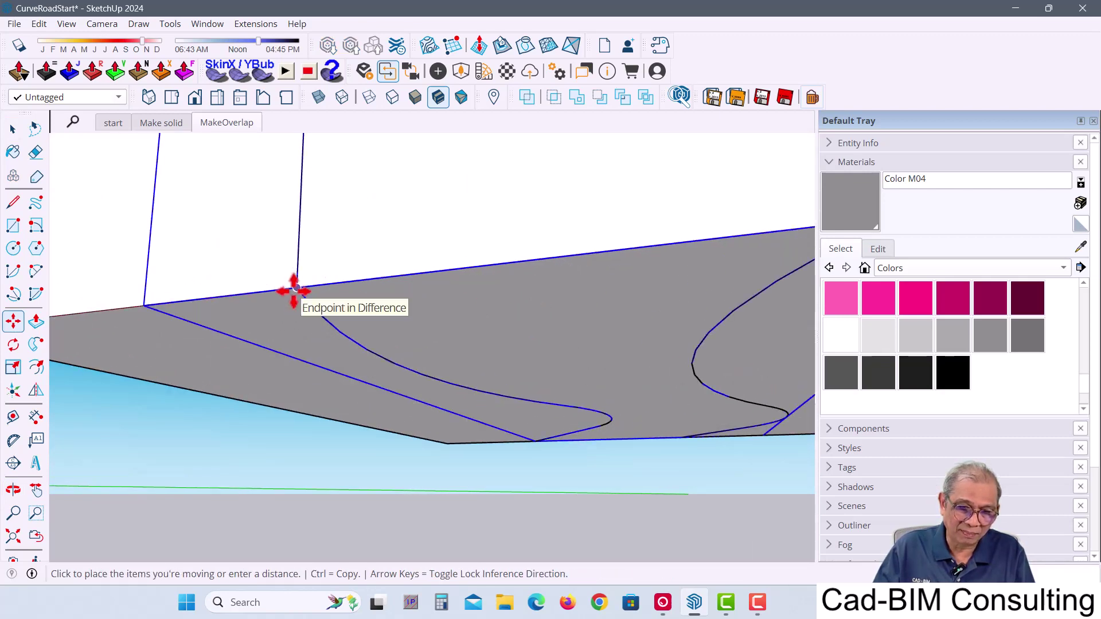
left_click(293, 292)
key("space")
Orbit and zoom to view the whole wavy terrain block with its curved road band
scroll(390, 321, "down", 2)
scroll(407, 286, "down", 2)
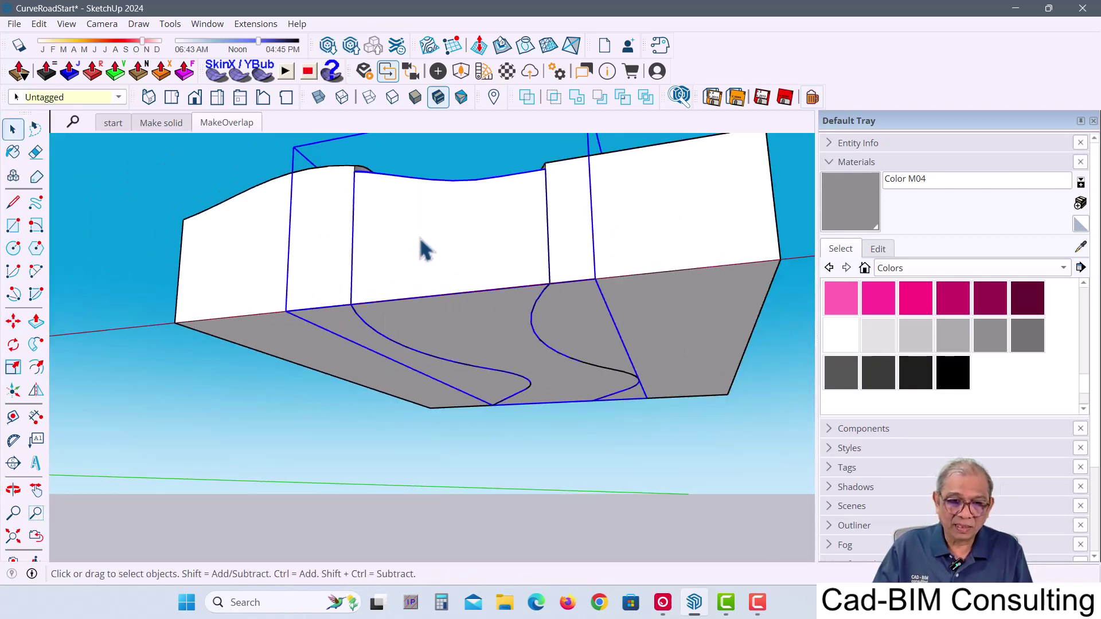
mouse_move(423, 248)
middle_mouse_down()
mouse_move(363, 388)
mouse_move(385, 359)
mouse_move(287, 344)
middle_mouse_up()
scroll(321, 372, "up", 4)
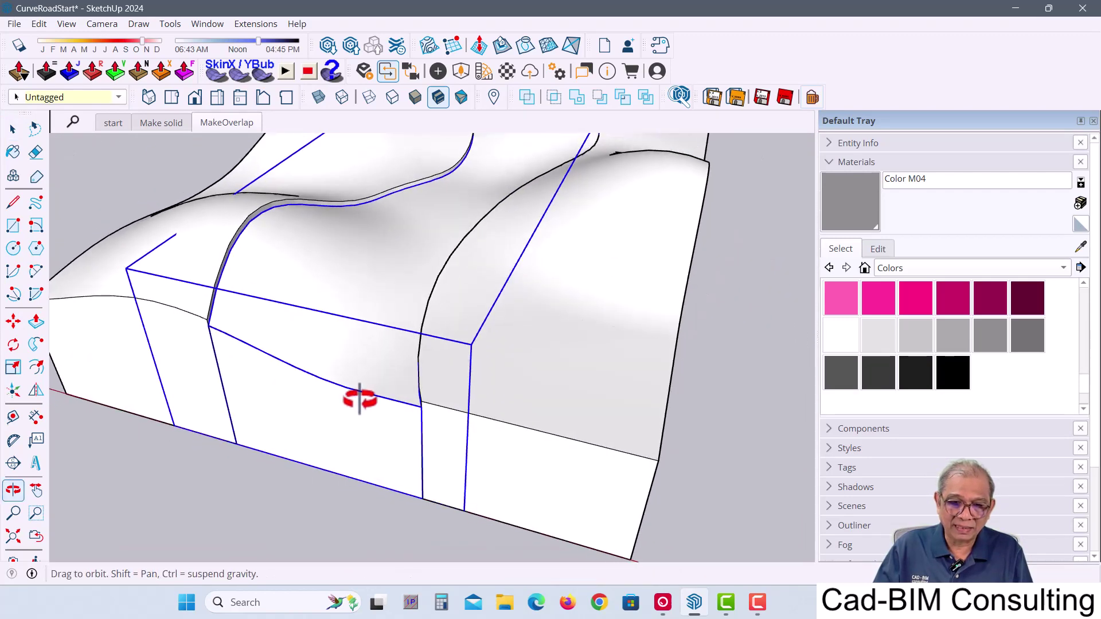
scroll(359, 399, "down", 3)
mouse_move(368, 369)
middle_mouse_down()
mouse_move(619, 380)
mouse_move(484, 368)
mouse_move(524, 375)
mouse_move(531, 405)
middle_mouse_up()
Paint the middle curved road band grey Color M04
left_click(656, 356)
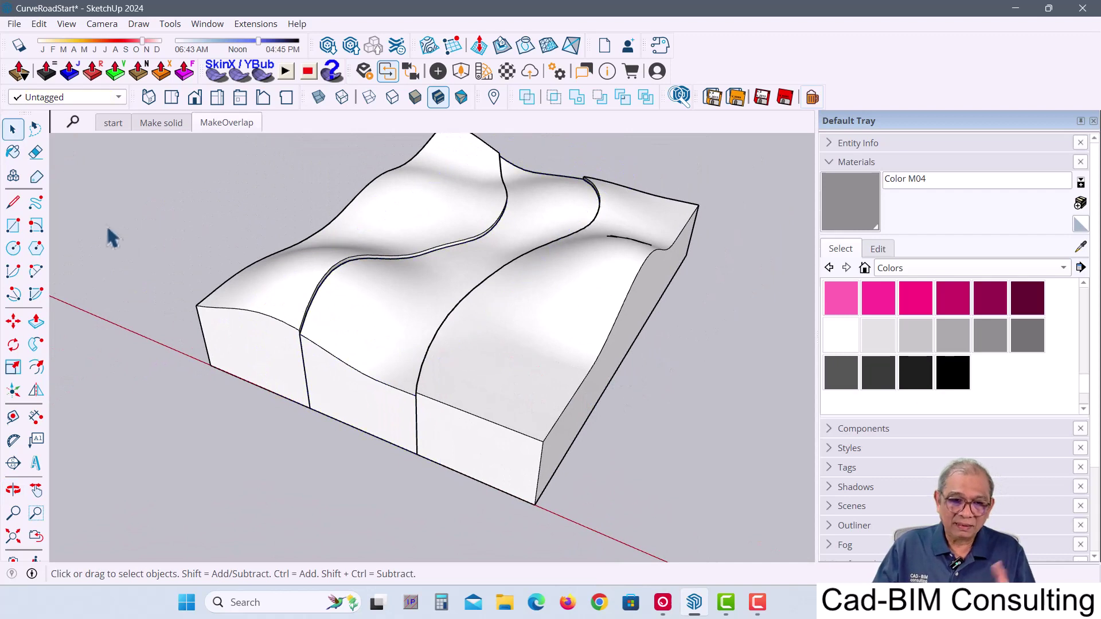
left_click(13, 152)
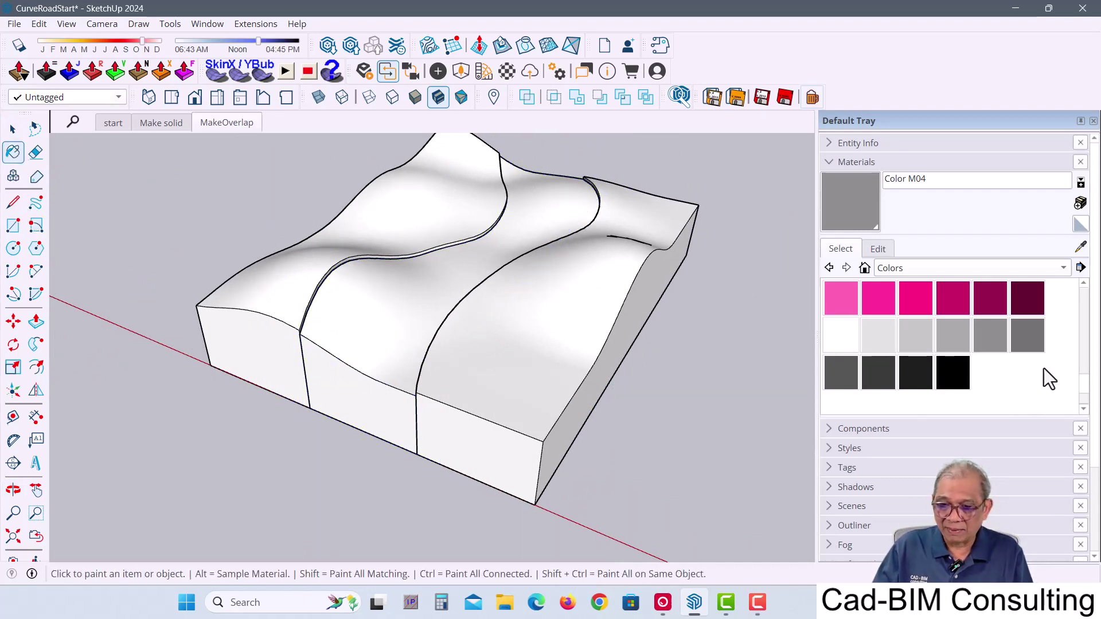
left_click(995, 336)
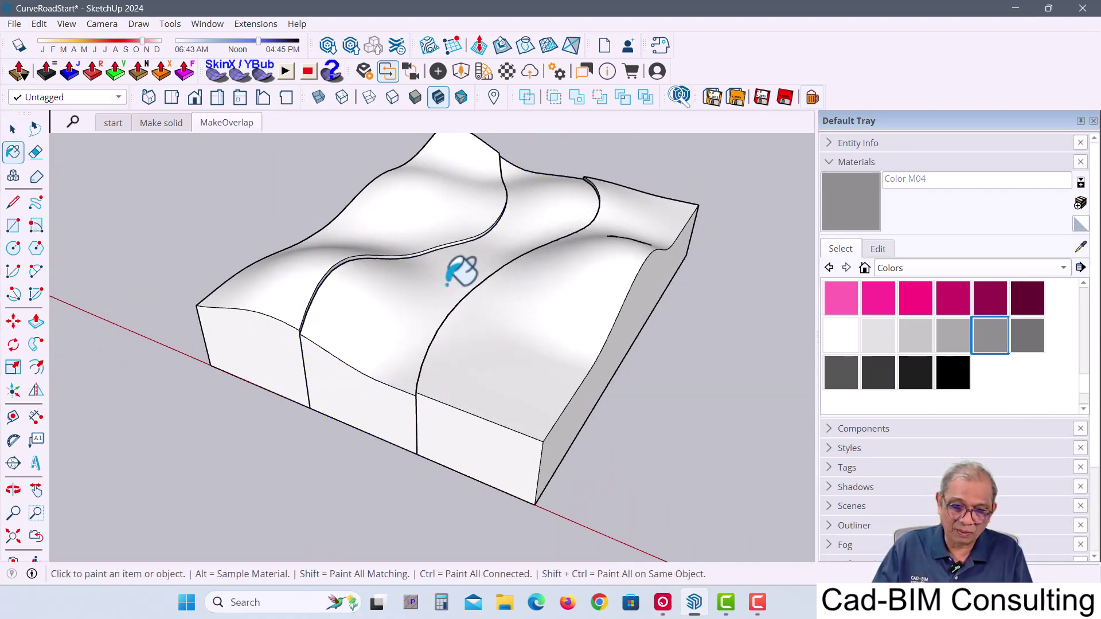
left_click(453, 272)
Paint the surrounding wavy terrain strips olive yellow-green Color E07
scroll(995, 317, "down", 10)
scroll(993, 321, "up", 2)
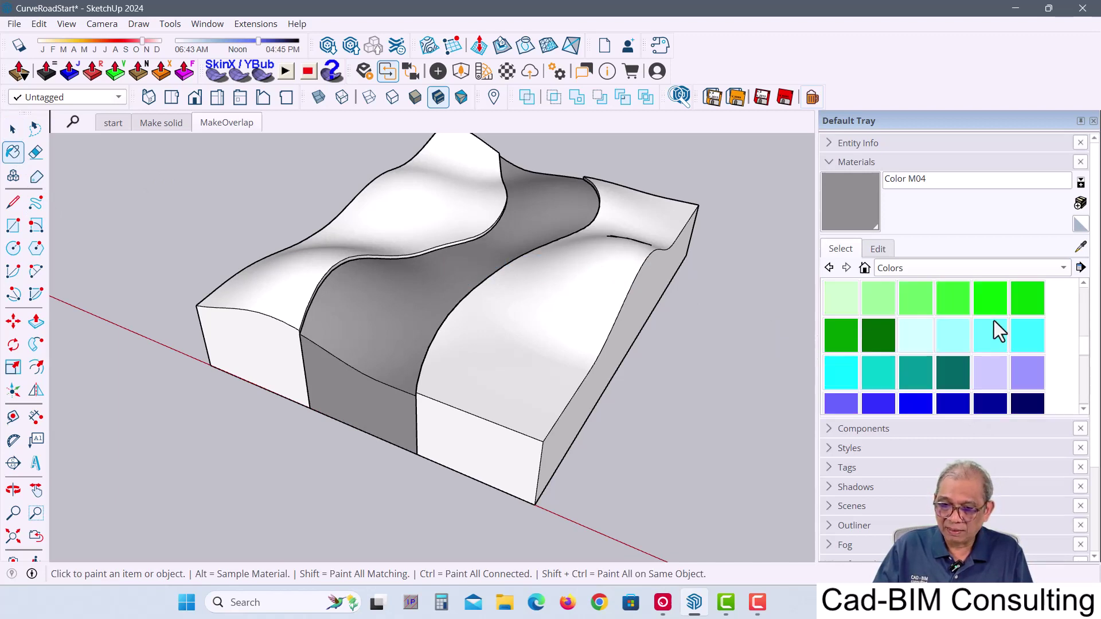
scroll(993, 321, "up", 1)
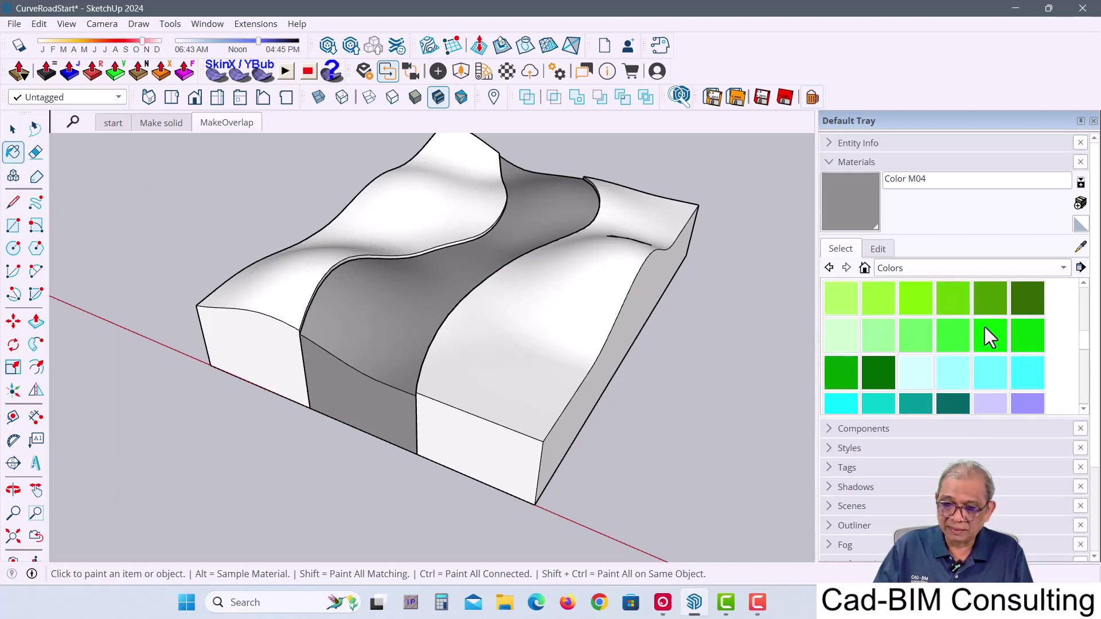
scroll(974, 322, "up", 1)
left_click(916, 299)
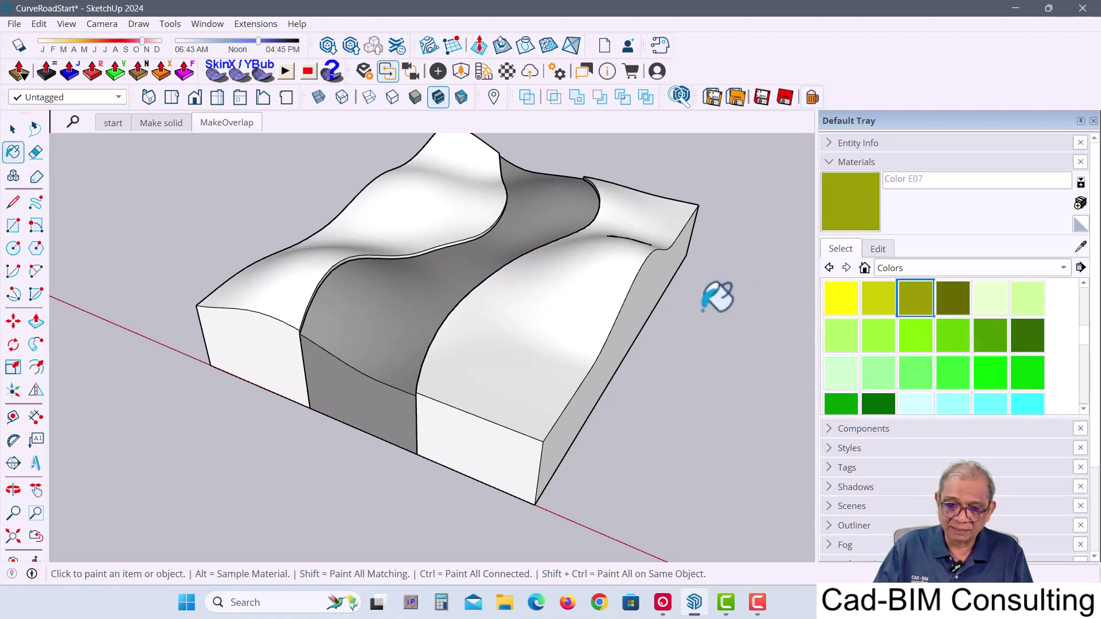
left_click(519, 307)
left_click(13, 129)
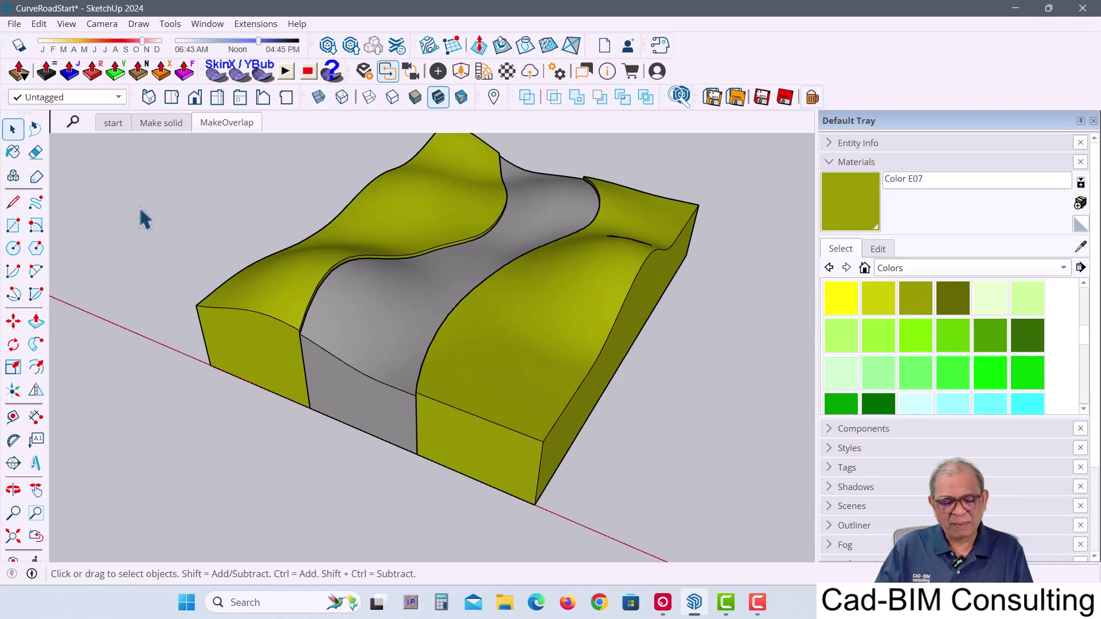
mouse_move(206, 401)
middle_mouse_down()
mouse_move(220, 410)
mouse_move(167, 315)
mouse_move(332, 364)
mouse_move(227, 366)
middle_mouse_up()
mouse_move(311, 344)
middle_mouse_down()
mouse_move(295, 352)
mouse_move(298, 338)
middle_mouse_up()
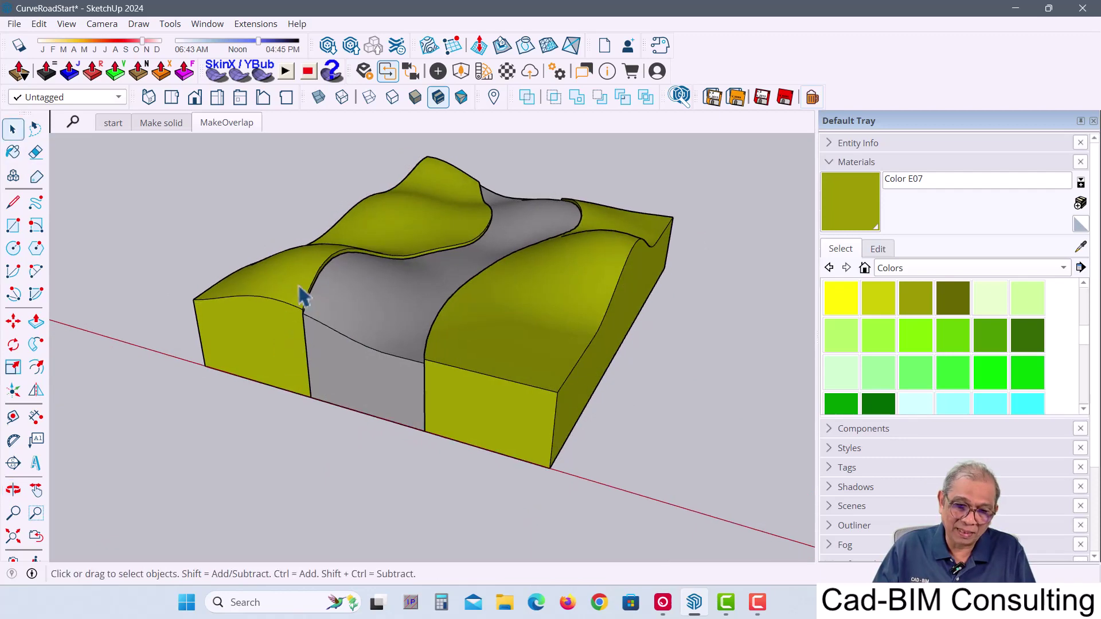
Hide the olive terrain group, leaving only the grey road piece
scroll(356, 295, "up", 4)
mouse_move(356, 295)
middle_mouse_down()
mouse_move(344, 314)
mouse_move(351, 344)
middle_mouse_up()
scroll(345, 336, "down", 2)
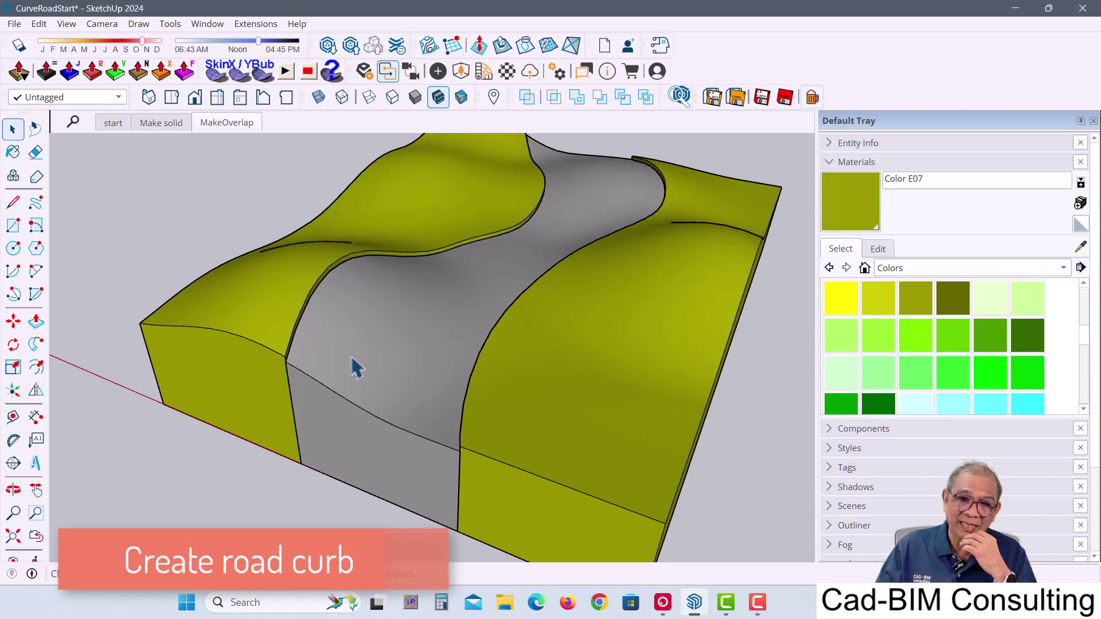
mouse_move(287, 367)
middle_mouse_down()
mouse_move(247, 347)
mouse_move(255, 321)
middle_mouse_up()
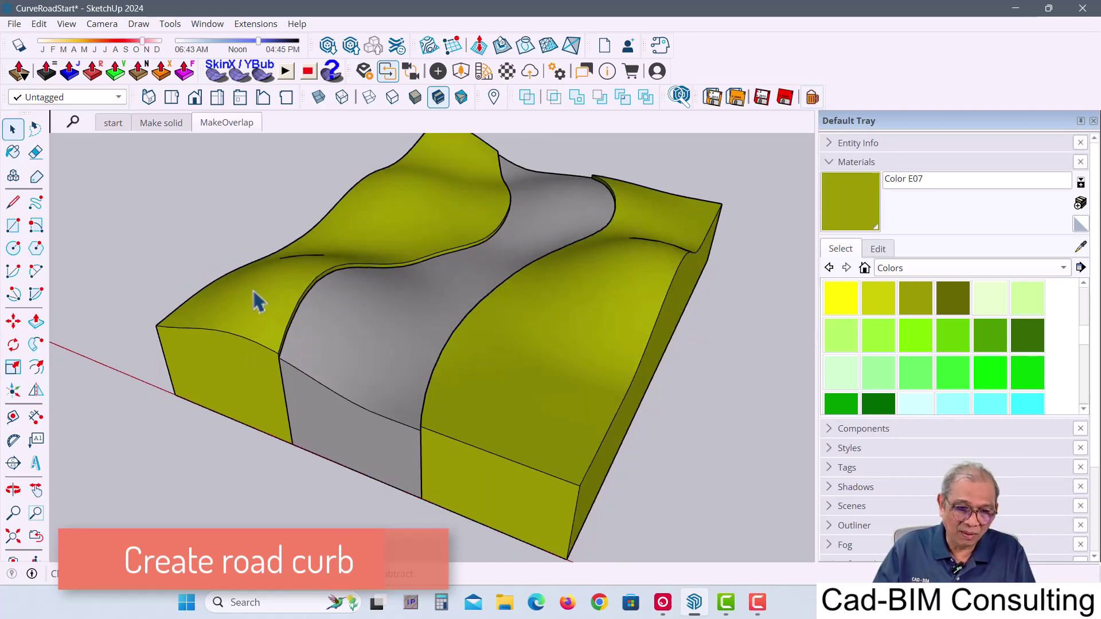
left_click(256, 301)
right_click(255, 299)
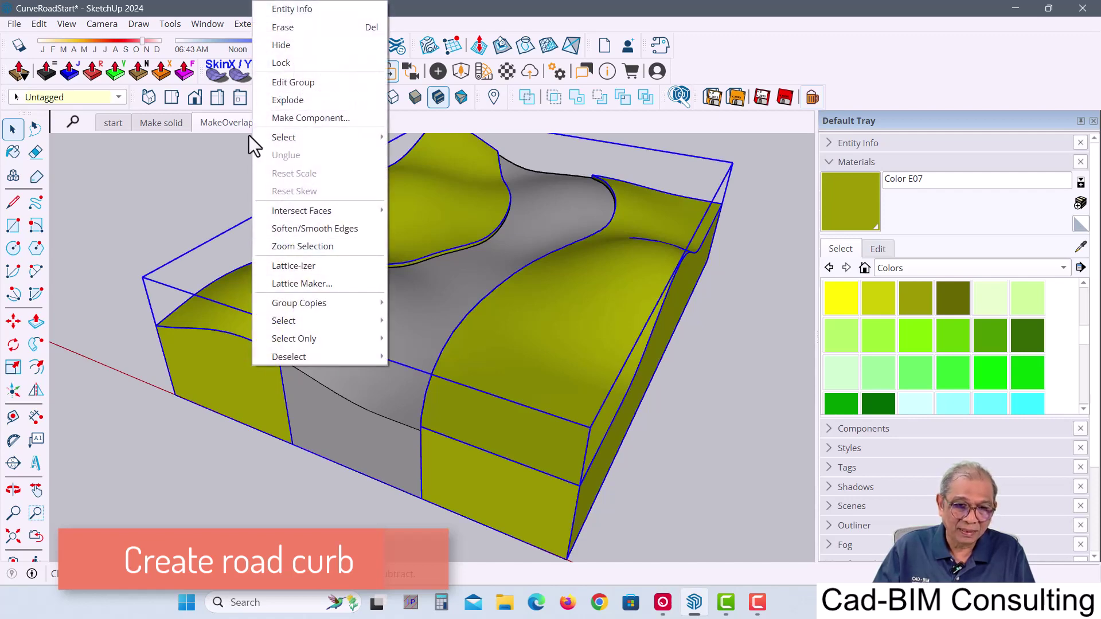
left_click(282, 46)
Enter the grey road group and create a new group for the curb profile
mouse_move(315, 332)
middle_mouse_down()
mouse_move(427, 327)
mouse_move(352, 369)
mouse_move(632, 380)
mouse_move(246, 320)
mouse_move(265, 327)
mouse_move(319, 311)
mouse_move(325, 338)
mouse_move(393, 334)
mouse_move(364, 393)
middle_mouse_up()
double_click(352, 351)
scroll(356, 378, "up", 3)
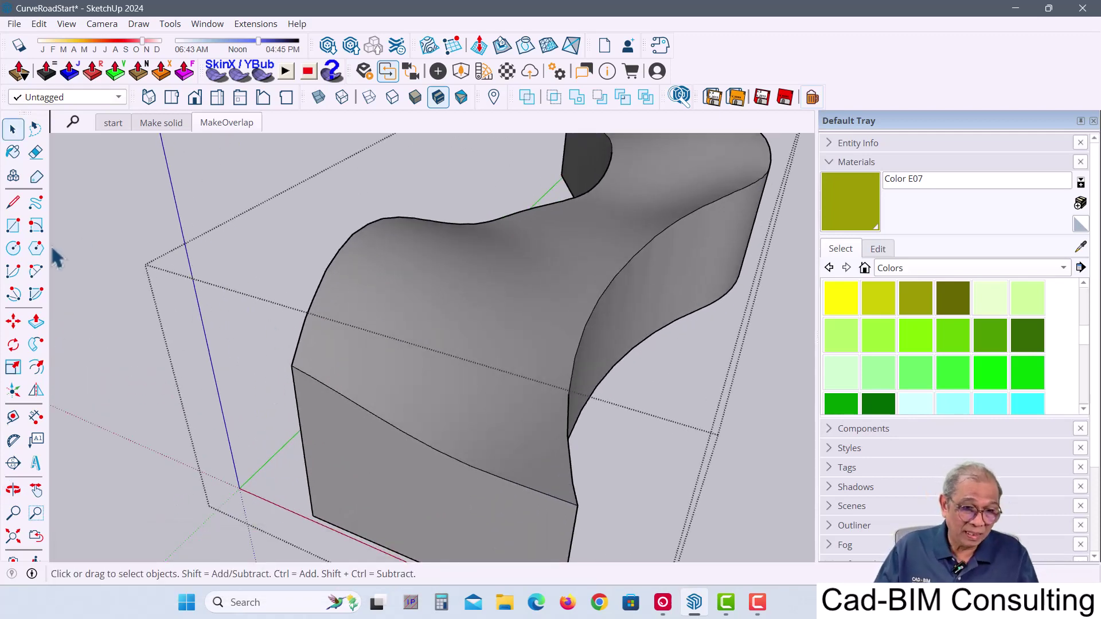
scroll(279, 396, "up", 3)
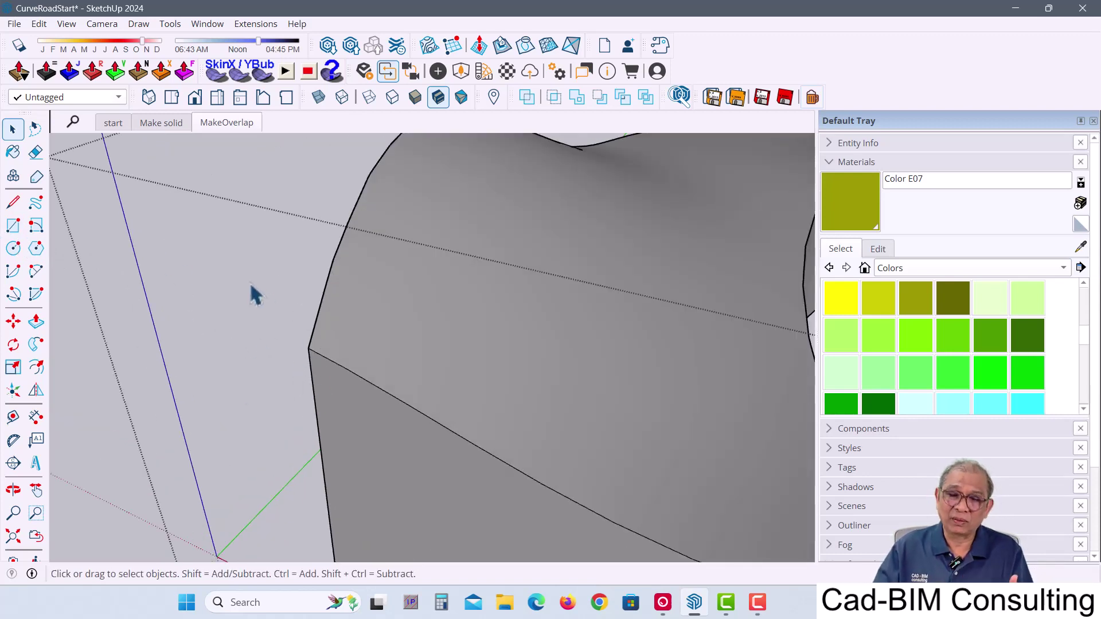
right_click(210, 253)
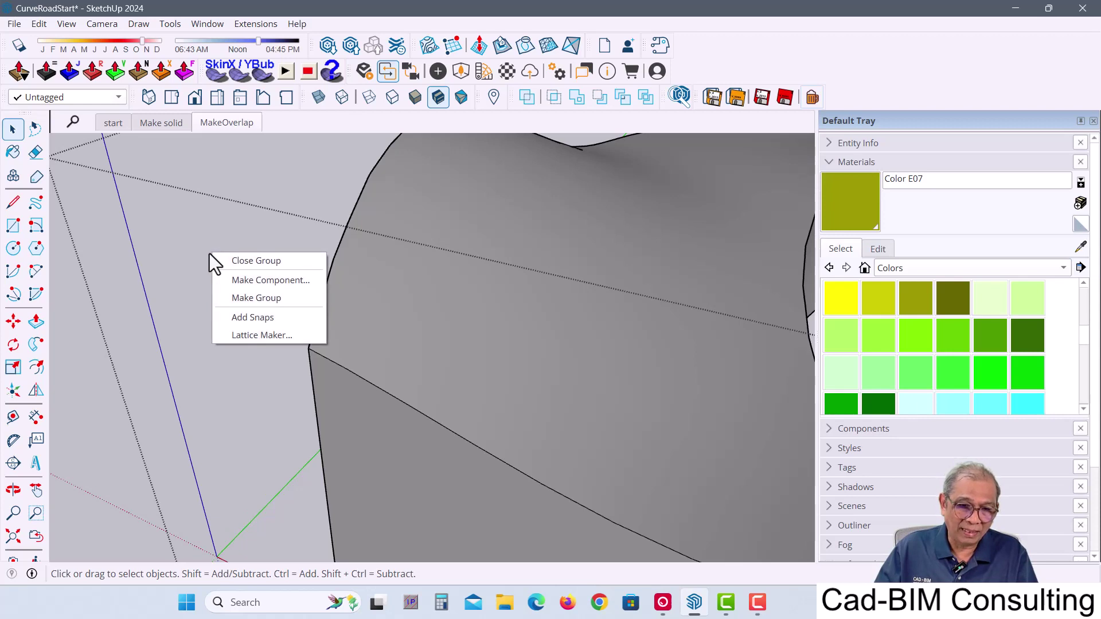
left_click(258, 299)
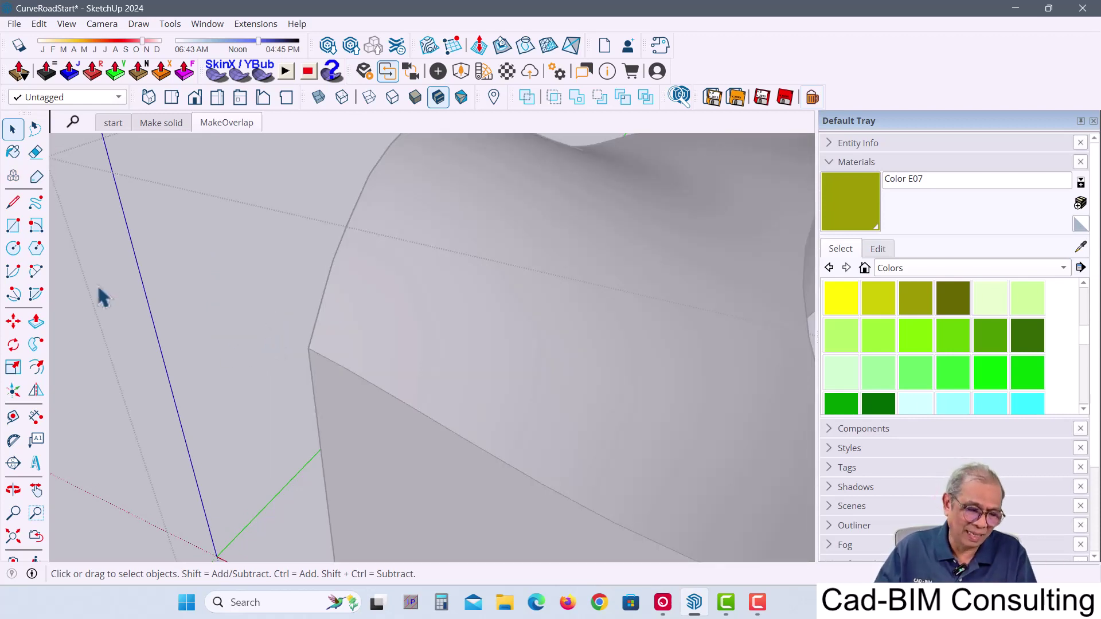
Draw a narrow upright rectangle at the road's corner for the curb profile
left_click(18, 231)
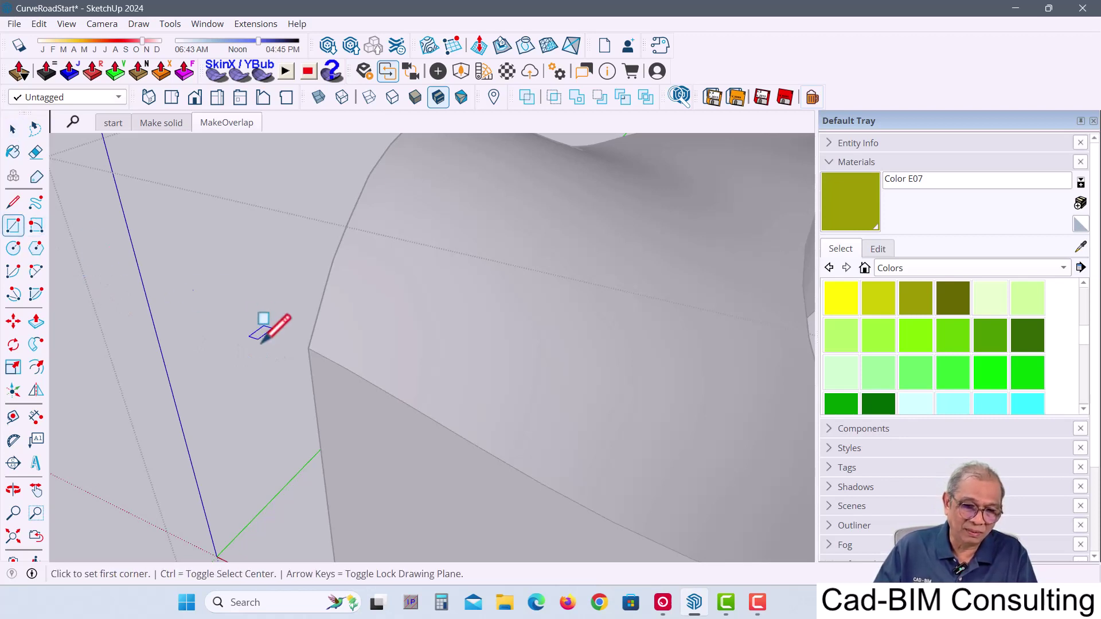
left_click(307, 348)
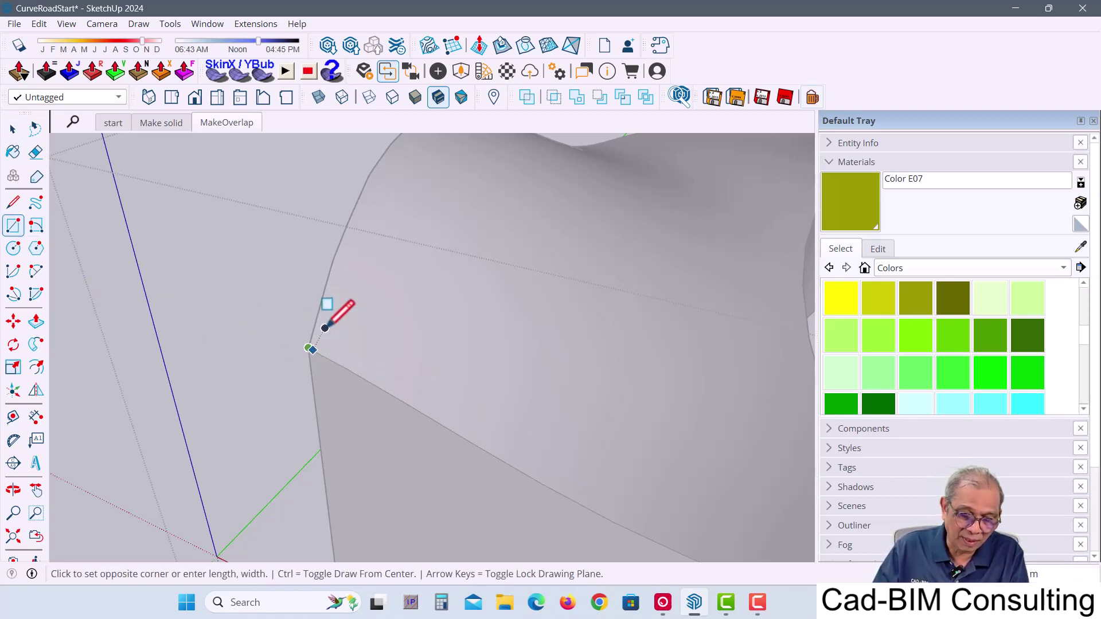
scroll(323, 321, "up", 2)
scroll(321, 324, "up", 2)
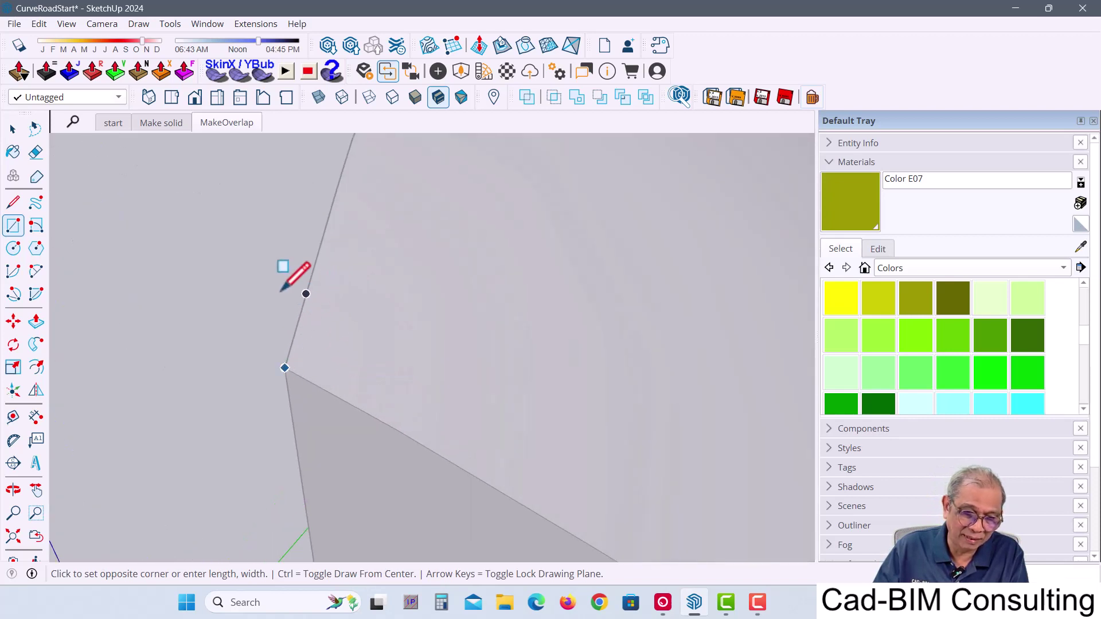
mouse_move(297, 313)
middle_mouse_down()
mouse_move(408, 324)
mouse_move(344, 356)
middle_mouse_up()
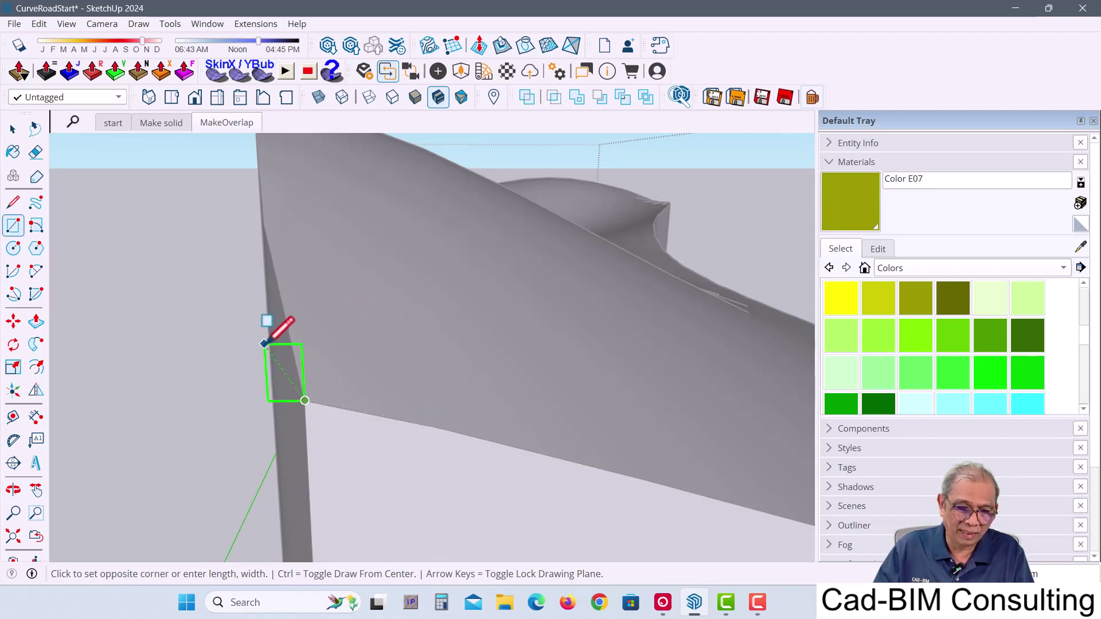
mouse_move(264, 343)
middle_mouse_down()
mouse_move(257, 376)
mouse_move(204, 295)
middle_mouse_up()
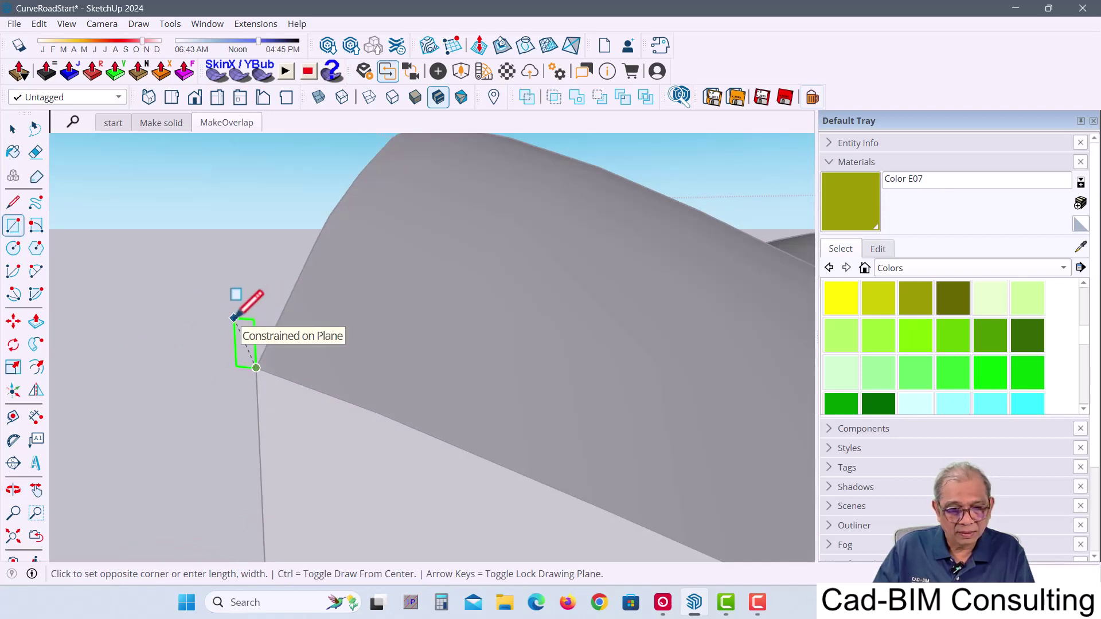
left_click(235, 316)
scroll(243, 301, "up", 3)
Chamfer the rectangle's top corner, erase the triangle, close the group and select the profile
key("l")
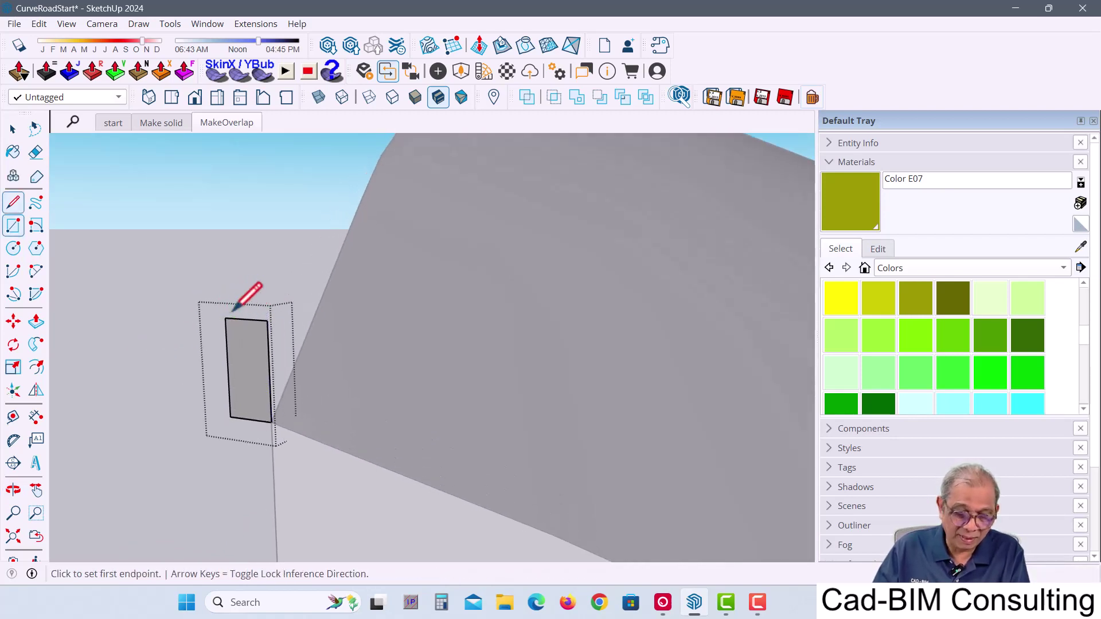
left_click(245, 319)
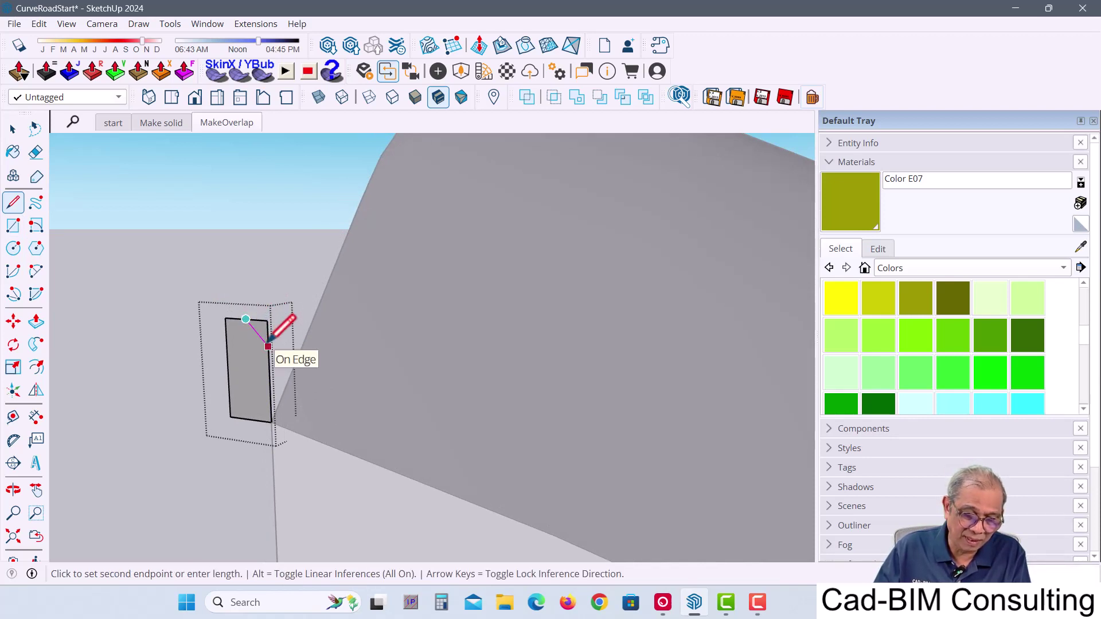
left_click(268, 346)
key("e")
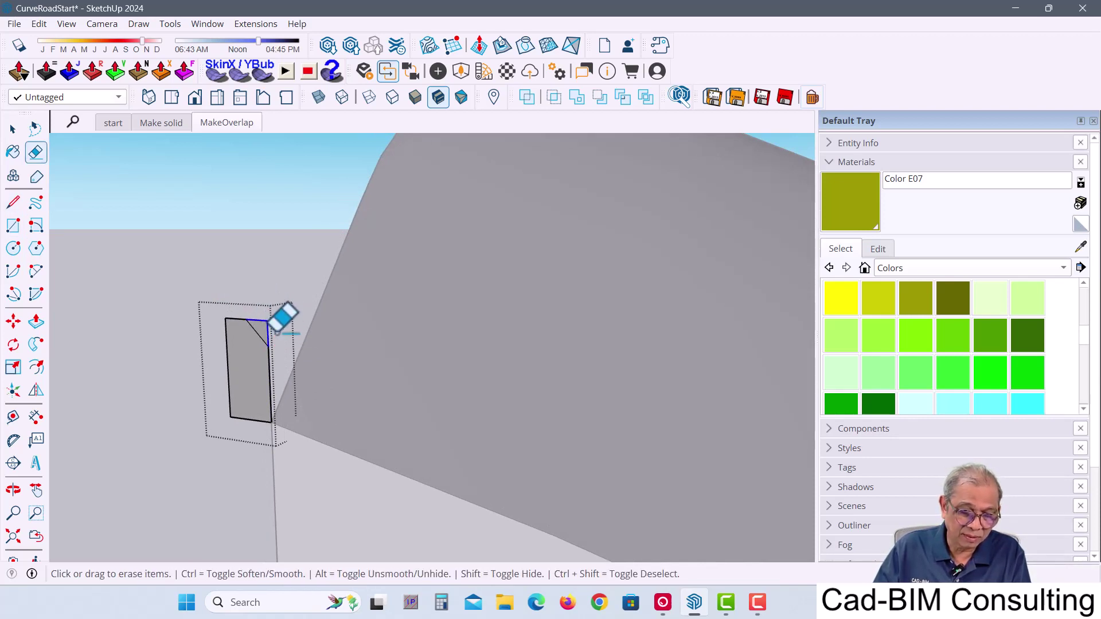
left_click_drag(275, 330, 263, 301)
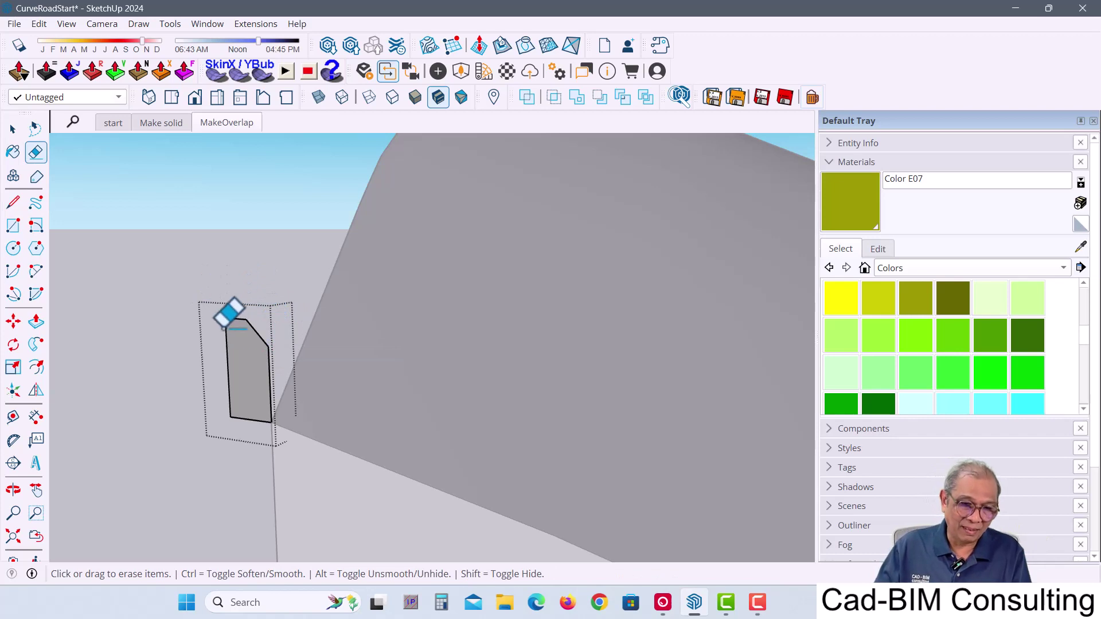
key("space")
left_click(189, 259)
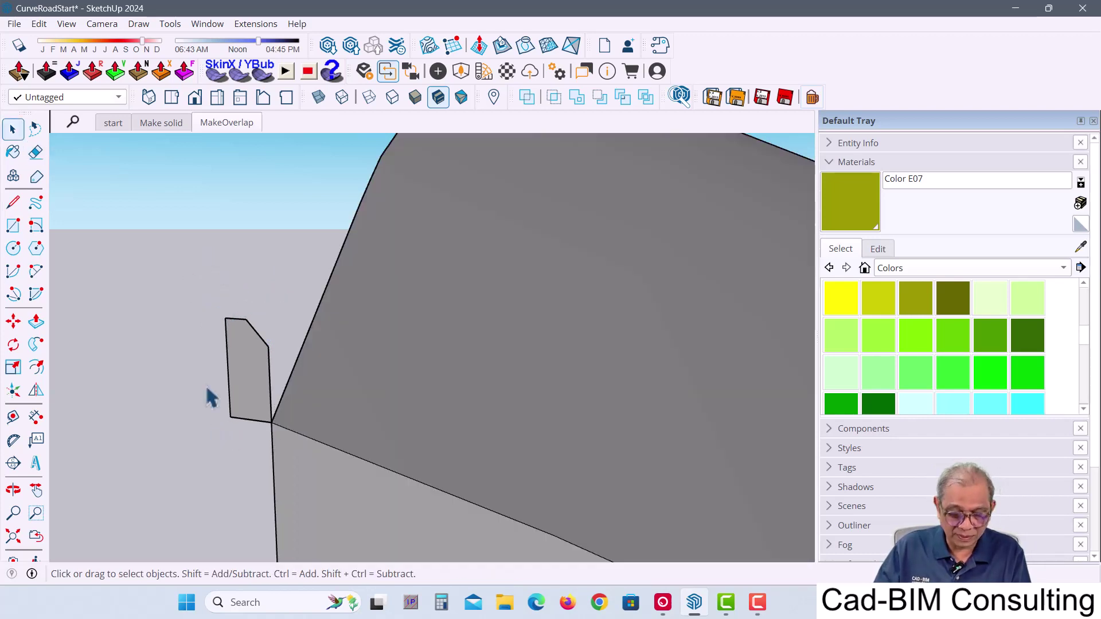
left_click(234, 380)
Move the curb profile onto the road's top end corner, then orbit out to the whole S-curve
key("m")
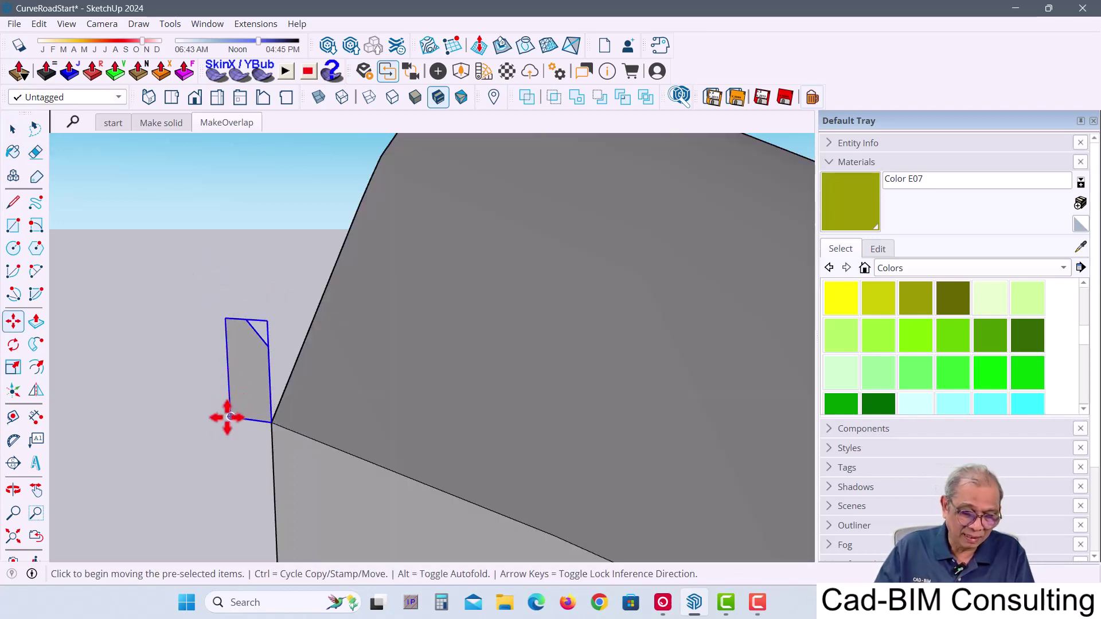
left_click(230, 417)
left_click(273, 423)
mouse_move(192, 336)
middle_mouse_down()
mouse_move(297, 413)
mouse_move(290, 484)
middle_mouse_up()
scroll(297, 412, "down", 5)
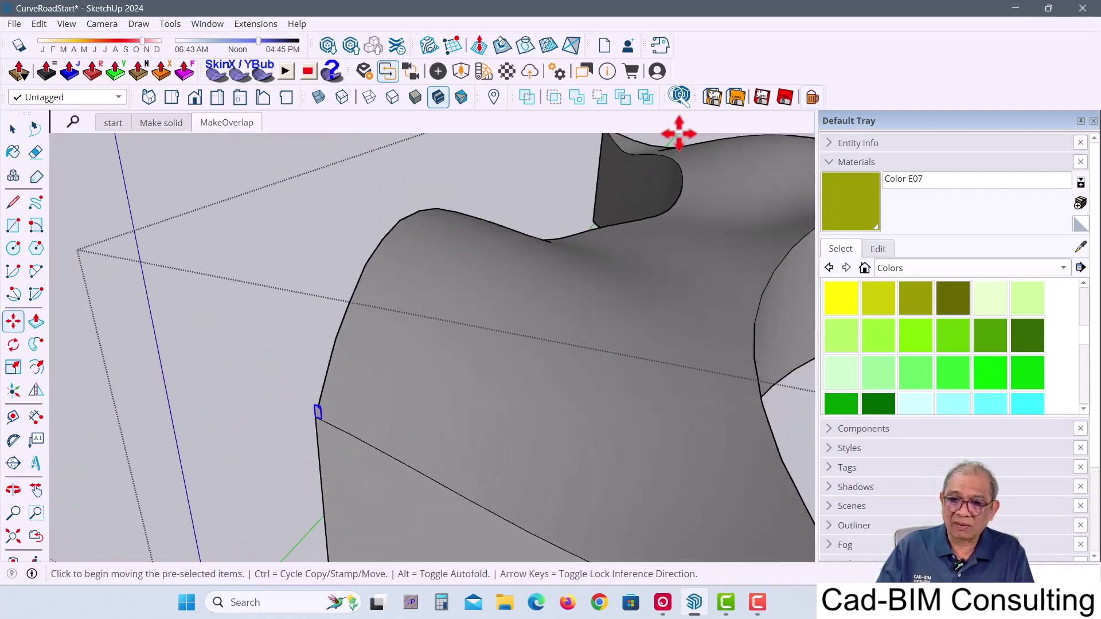
mouse_move(229, 457)
middle_mouse_down()
mouse_move(411, 432)
mouse_move(381, 423)
mouse_move(417, 410)
mouse_move(430, 425)
mouse_move(423, 442)
middle_mouse_up()
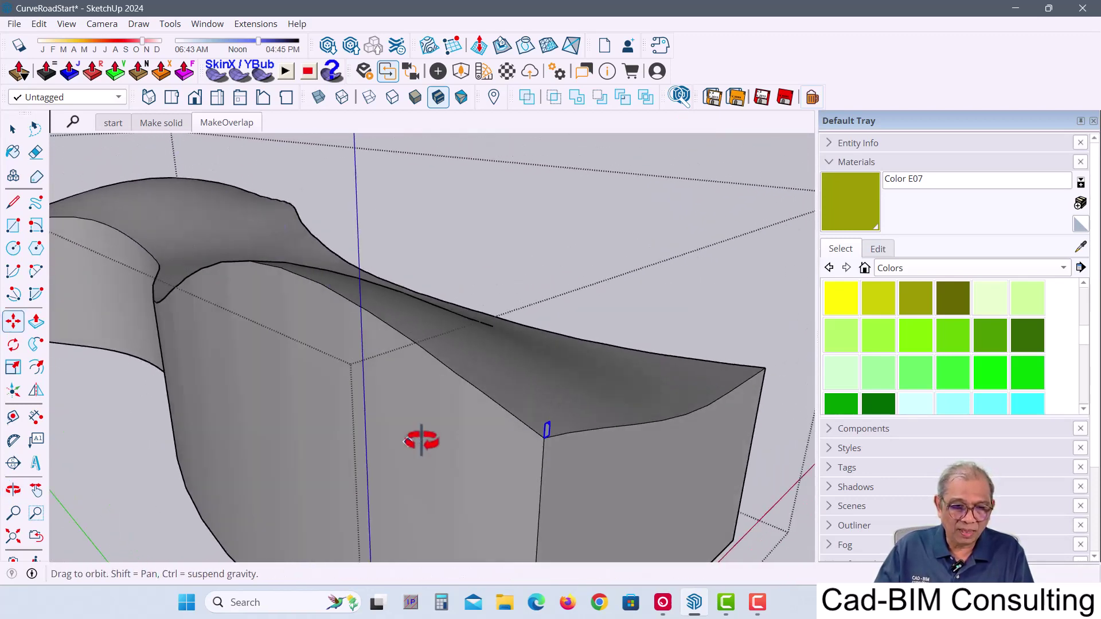
scroll(413, 422, "down", 3)
scroll(373, 443, "down", 2)
mouse_move(329, 463)
middle_mouse_down()
mouse_move(381, 388)
mouse_move(508, 335)
middle_mouse_up()
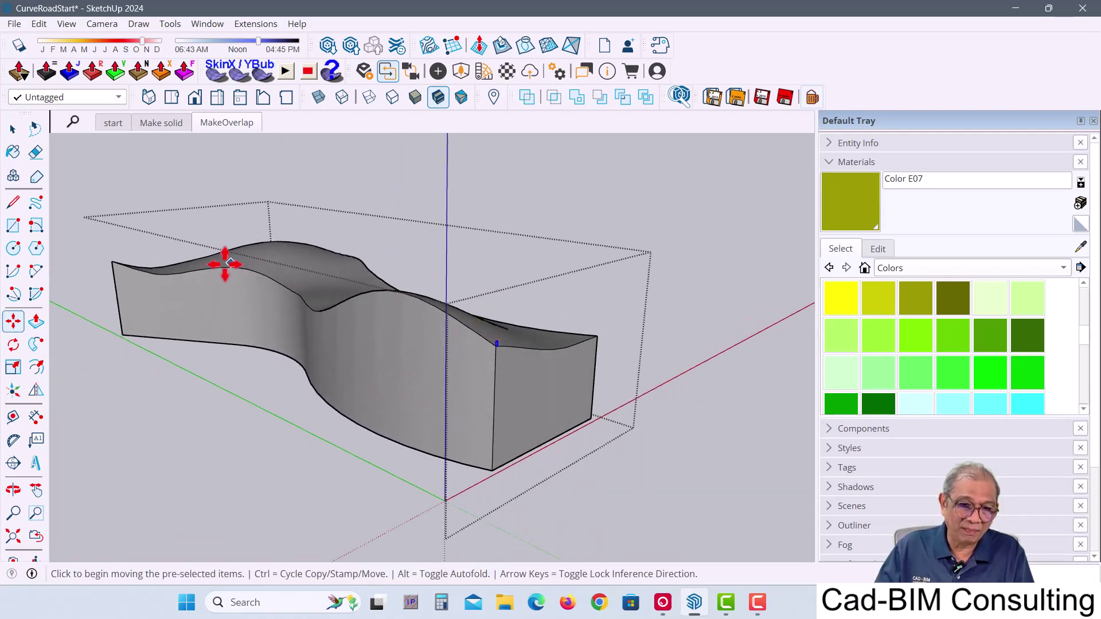
Select the front curved face, then trim the selection to just its top curved edge
key("space")
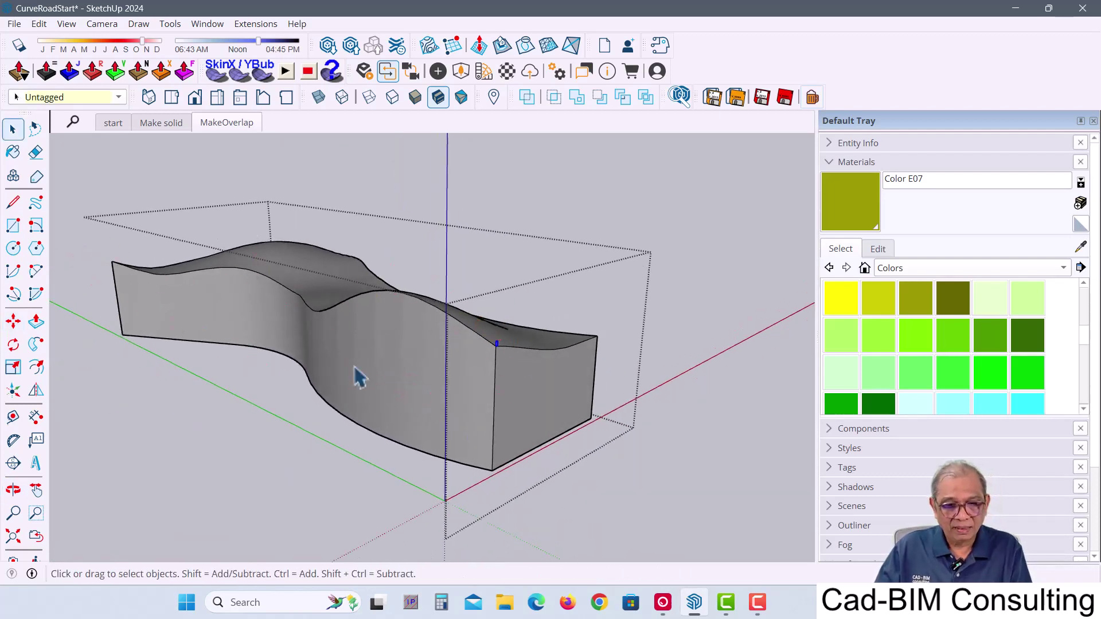
double_click(352, 372)
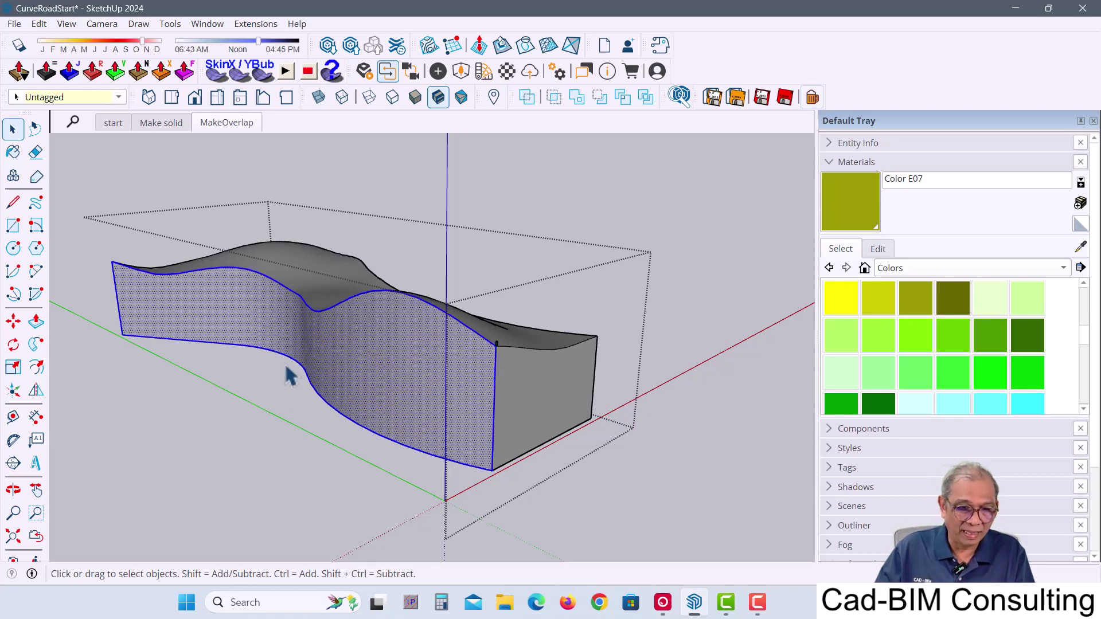
mouse_move(277, 412)
middle_mouse_down()
mouse_move(368, 418)
mouse_move(393, 388)
mouse_move(421, 398)
middle_mouse_up()
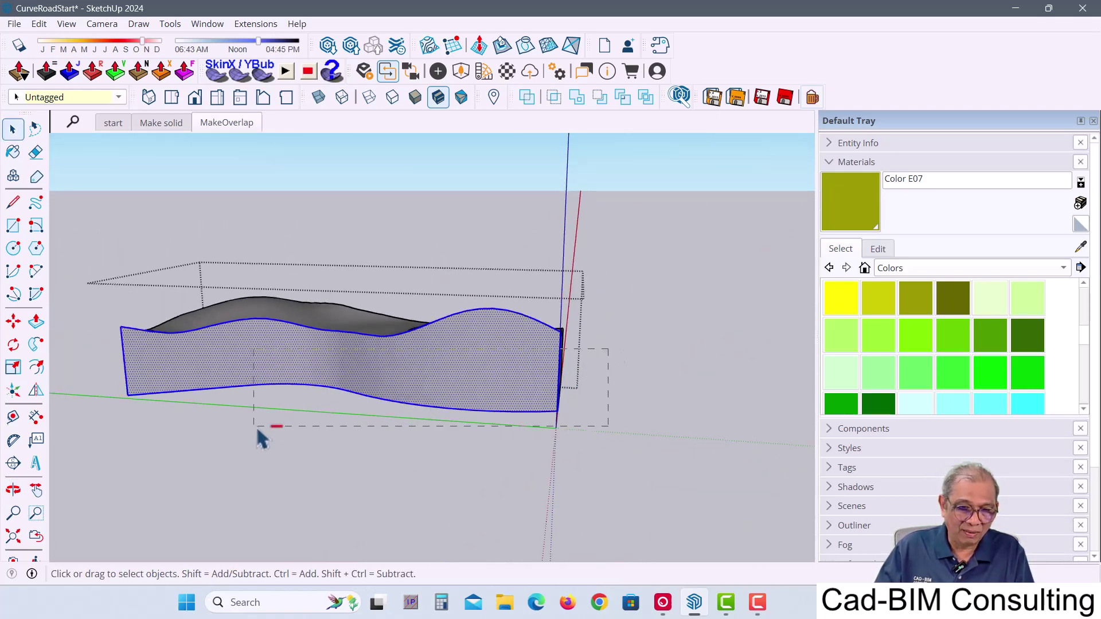
mouse_move(258, 431)
left_mouse_down("ctrl+shift")
mouse_move(91, 447)
mouse_move(99, 454)
left_mouse_up("ctrl+shift")
mouse_move(445, 420)
middle_mouse_down()
mouse_move(177, 479)
mouse_move(375, 367)
middle_mouse_up()
mouse_move(504, 413)
middle_mouse_down()
mouse_move(246, 418)
mouse_move(337, 339)
middle_mouse_up()
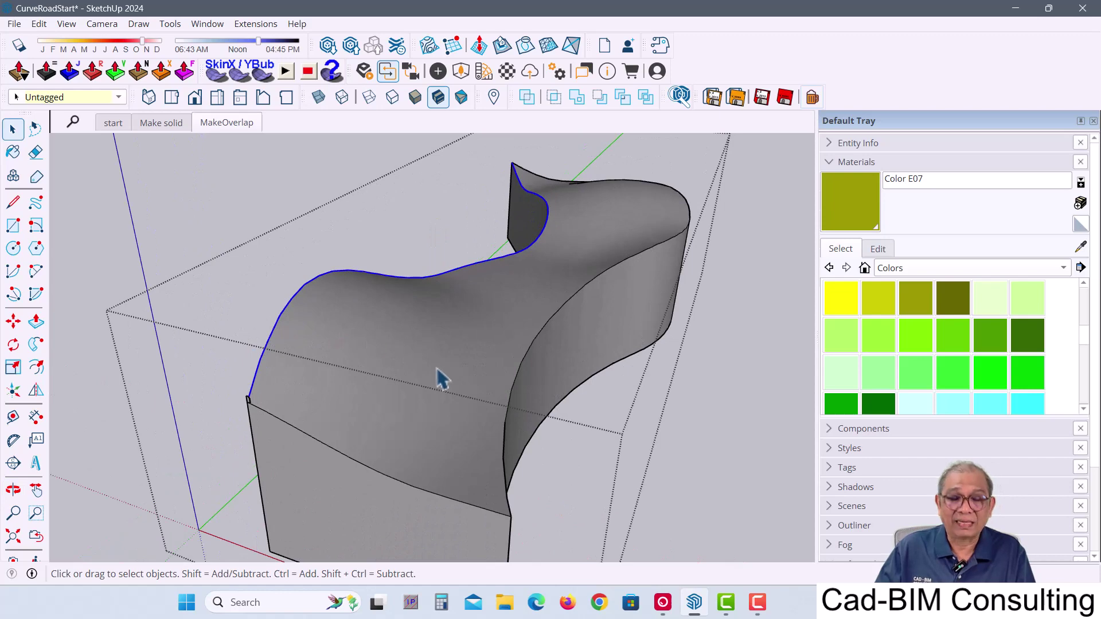
mouse_move(437, 376)
middle_mouse_down()
mouse_move(405, 395)
mouse_move(317, 376)
mouse_move(357, 351)
mouse_move(389, 383)
mouse_move(343, 395)
middle_mouse_up()
scroll(277, 339, "up", 5)
key("space")
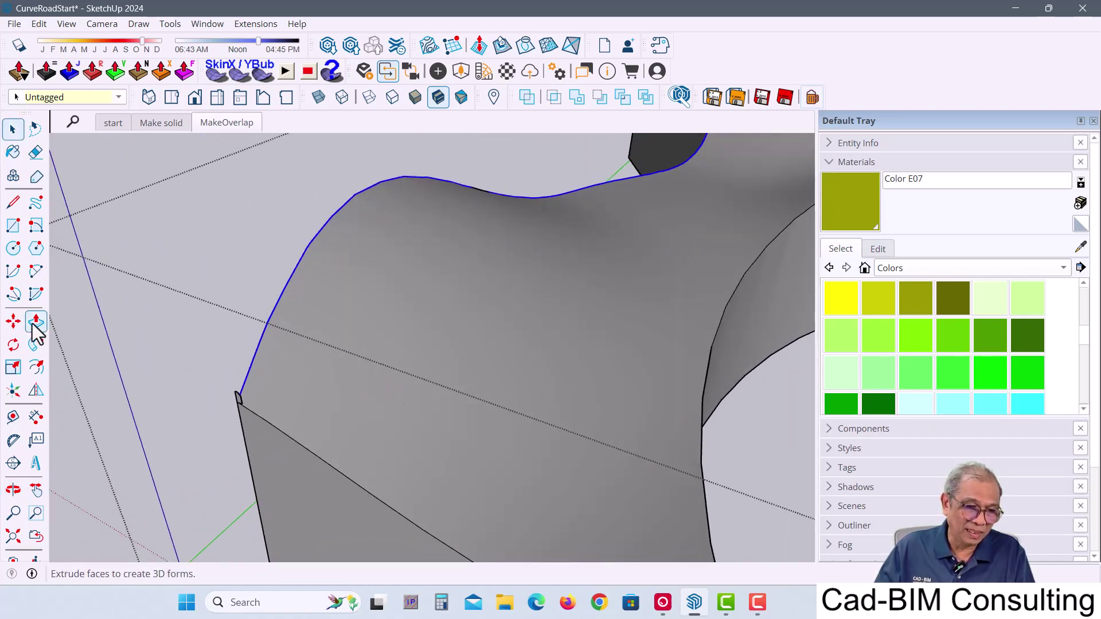
Sweep the chamfered profile with Follow Me along the selected curved edge, then select the curb
left_click(36, 343)
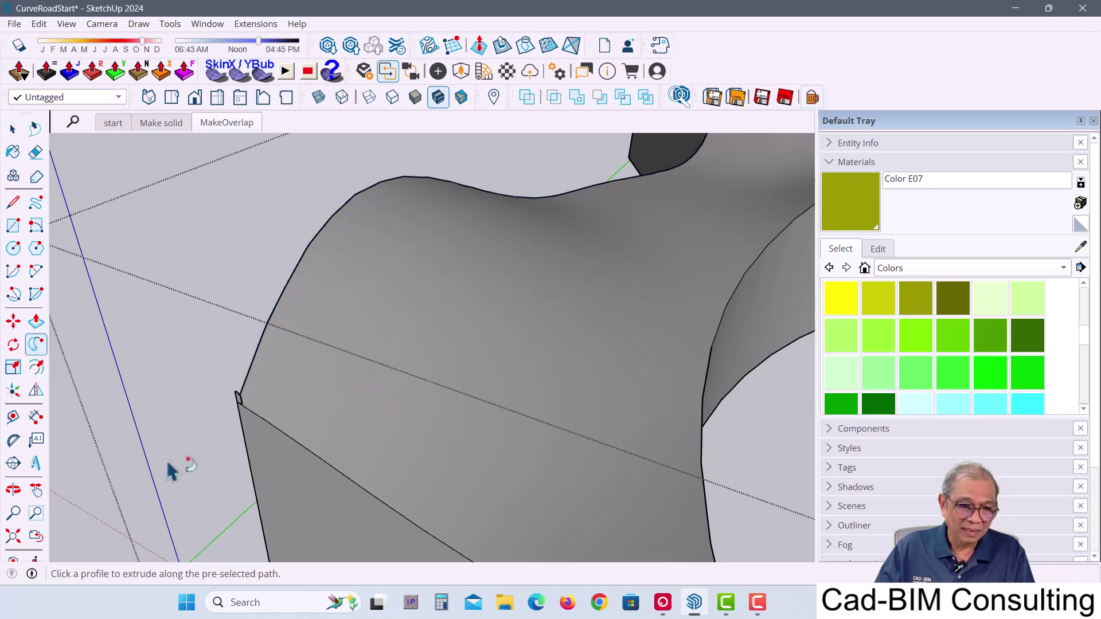
scroll(234, 393, "up", 2)
scroll(231, 397, "up", 3)
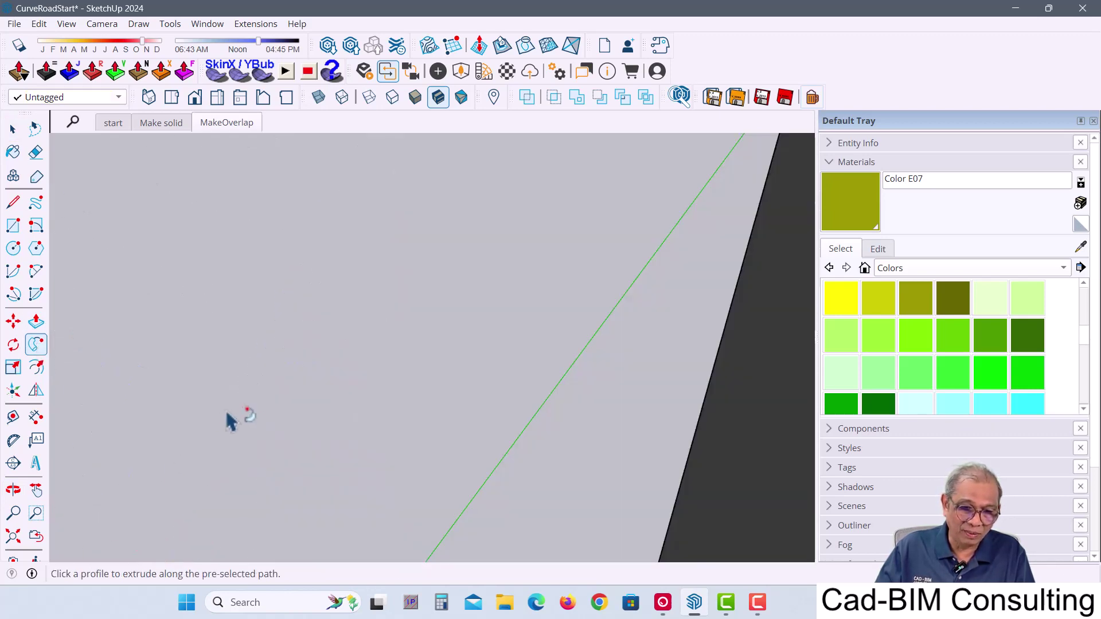
scroll(225, 408, "down", 2)
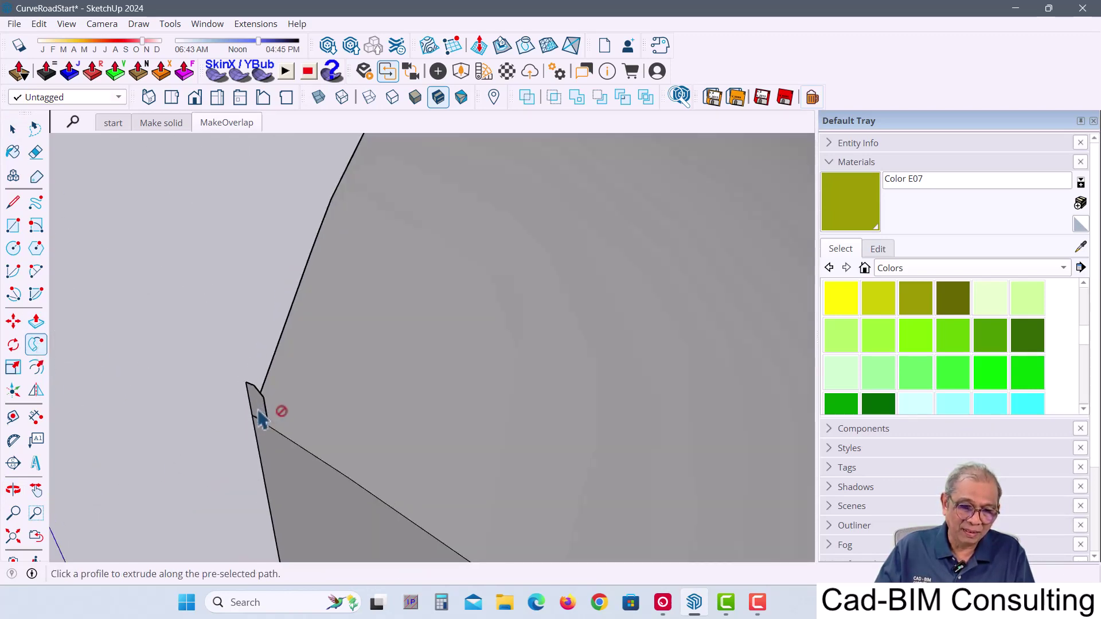
right_click(256, 400)
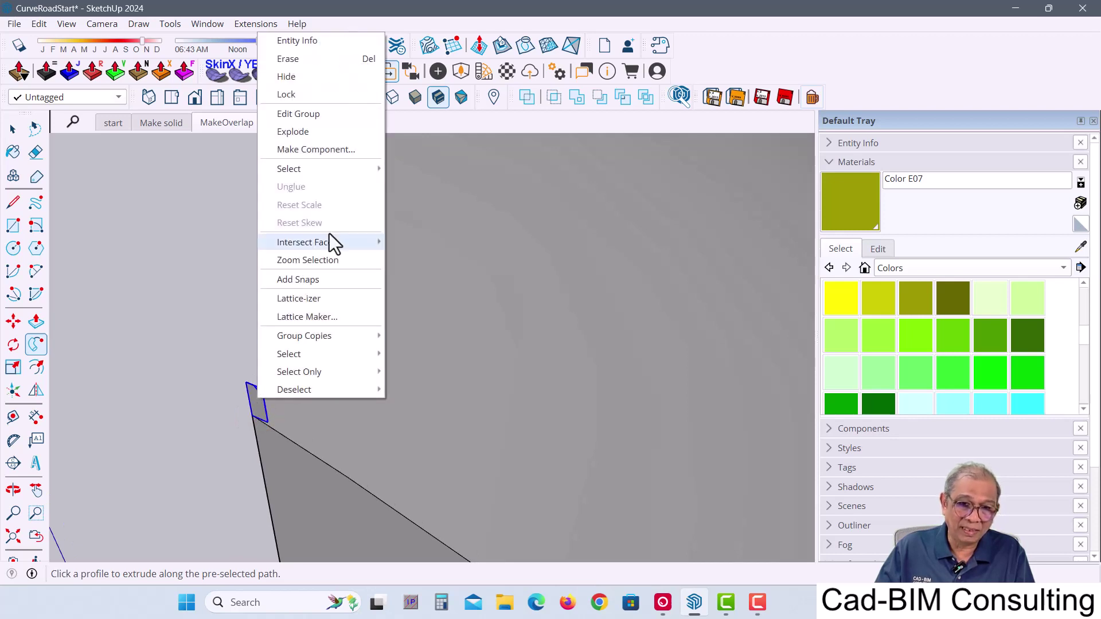
left_click(310, 114)
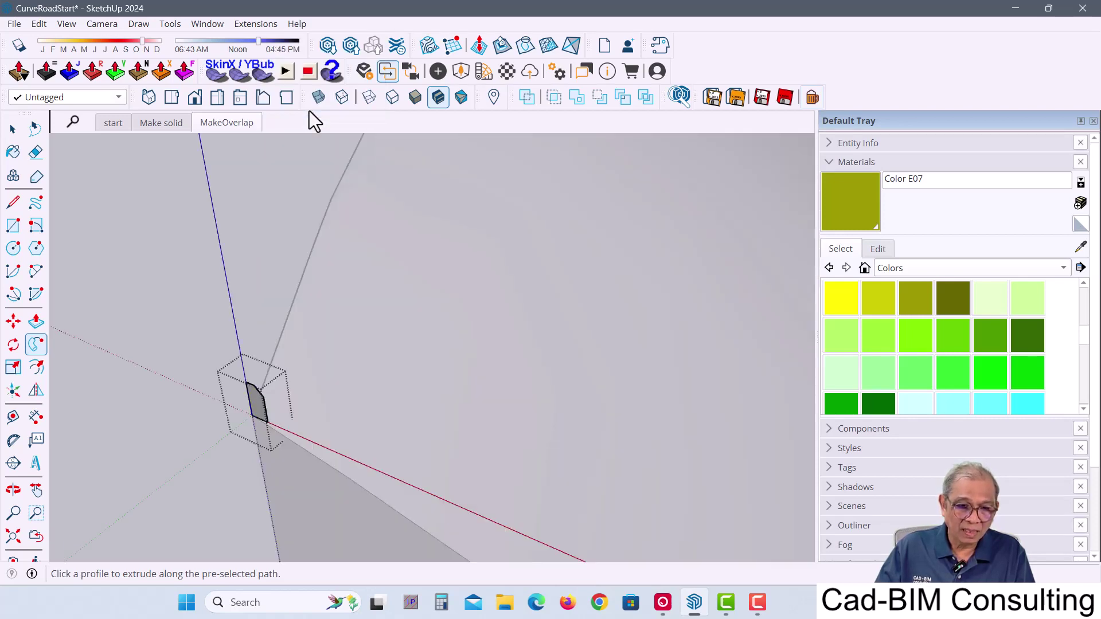
left_click(258, 410)
key("space")
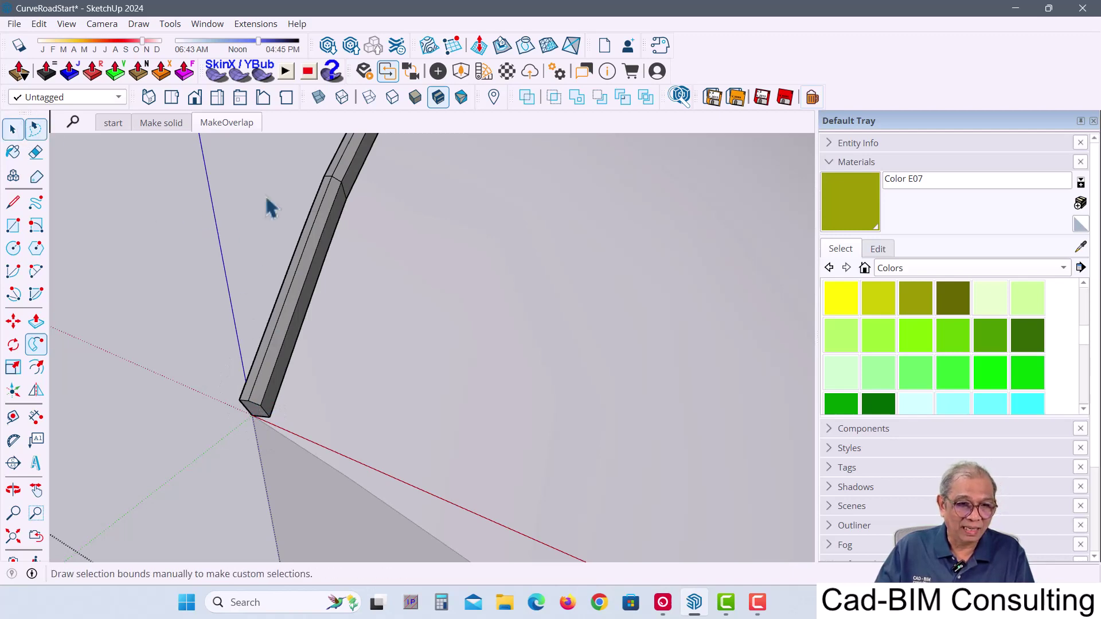
scroll(239, 224, "down", 5)
mouse_move(414, 234)
middle_mouse_down()
mouse_move(450, 369)
mouse_move(437, 363)
middle_mouse_up()
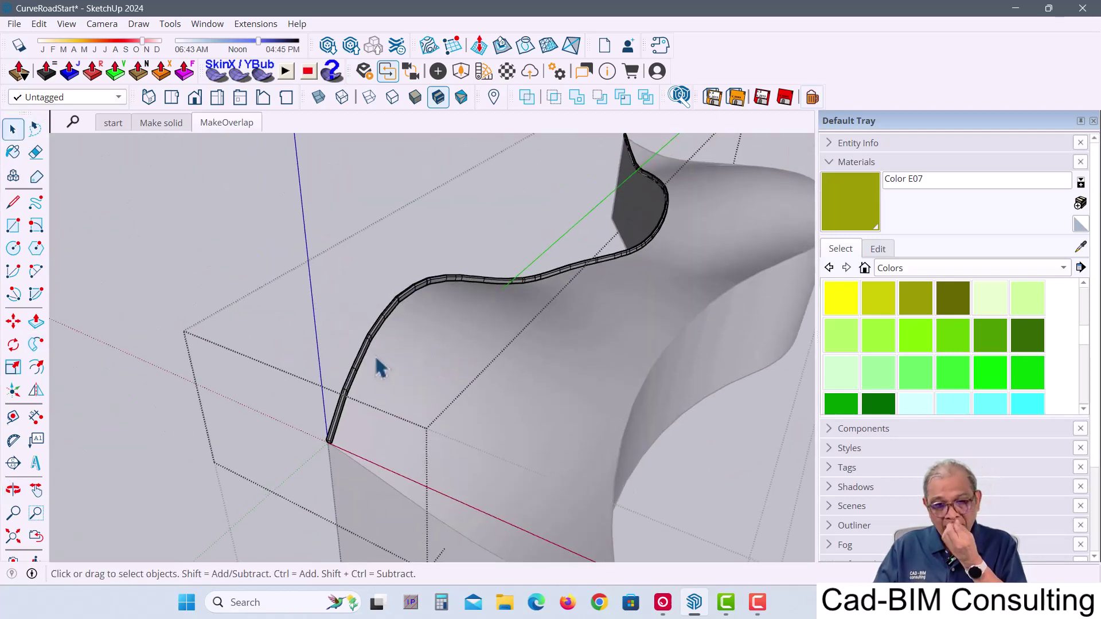
middle_click_drag(369, 356, 491, 290)
left_click_drag(319, 167, 503, 508)
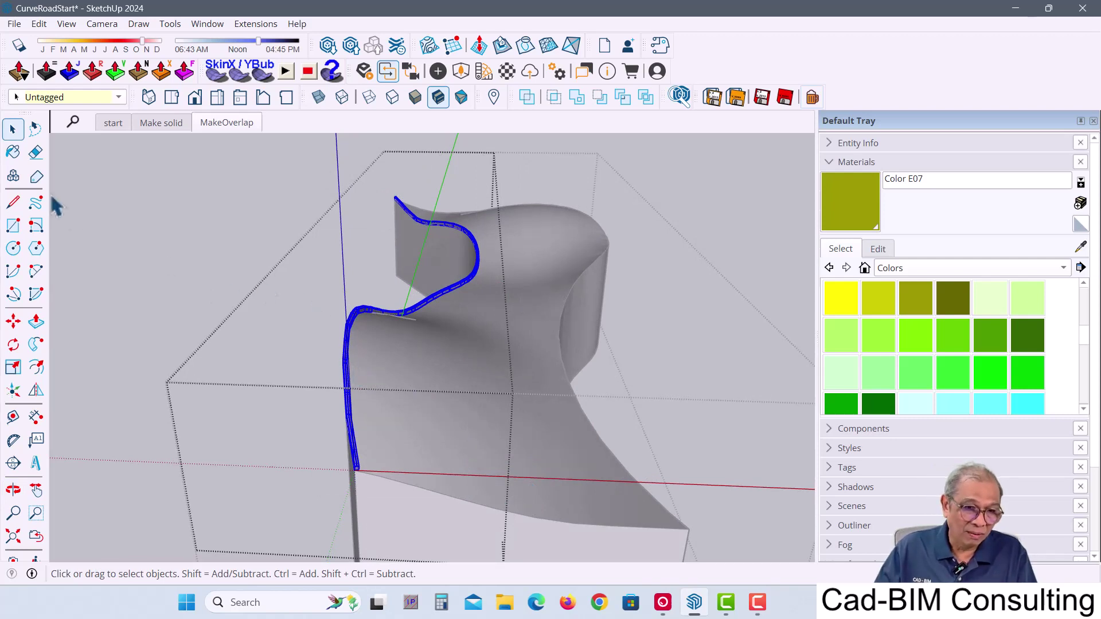
Paint the swept curb dark orange Color C06 and exit the curb group
left_click(18, 154)
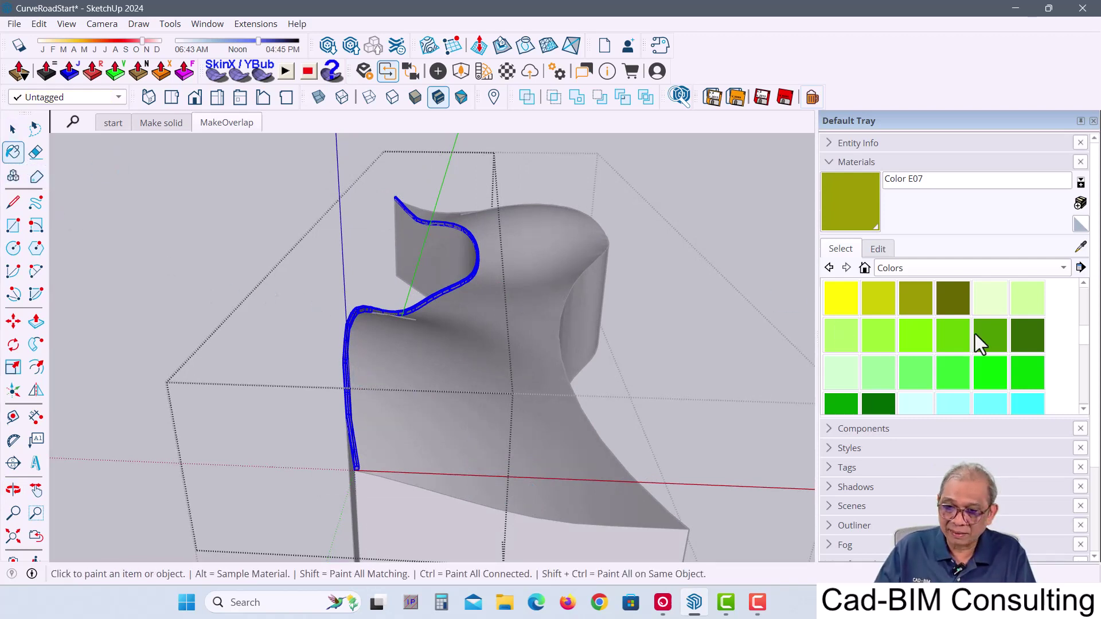
scroll(966, 338, "up", 3)
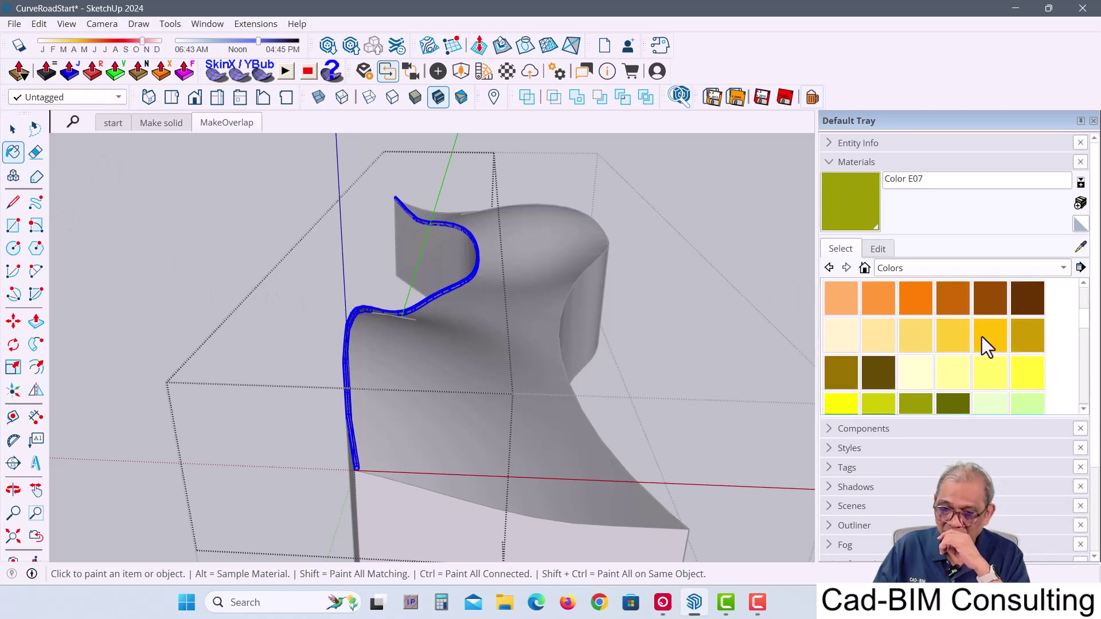
left_click(913, 301)
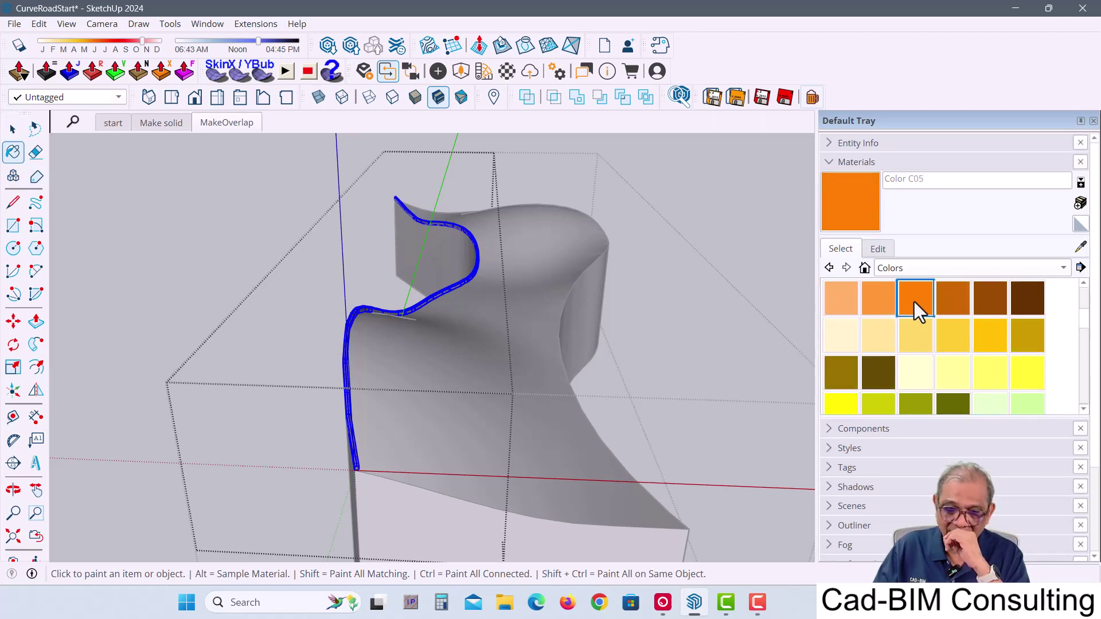
left_click(958, 302)
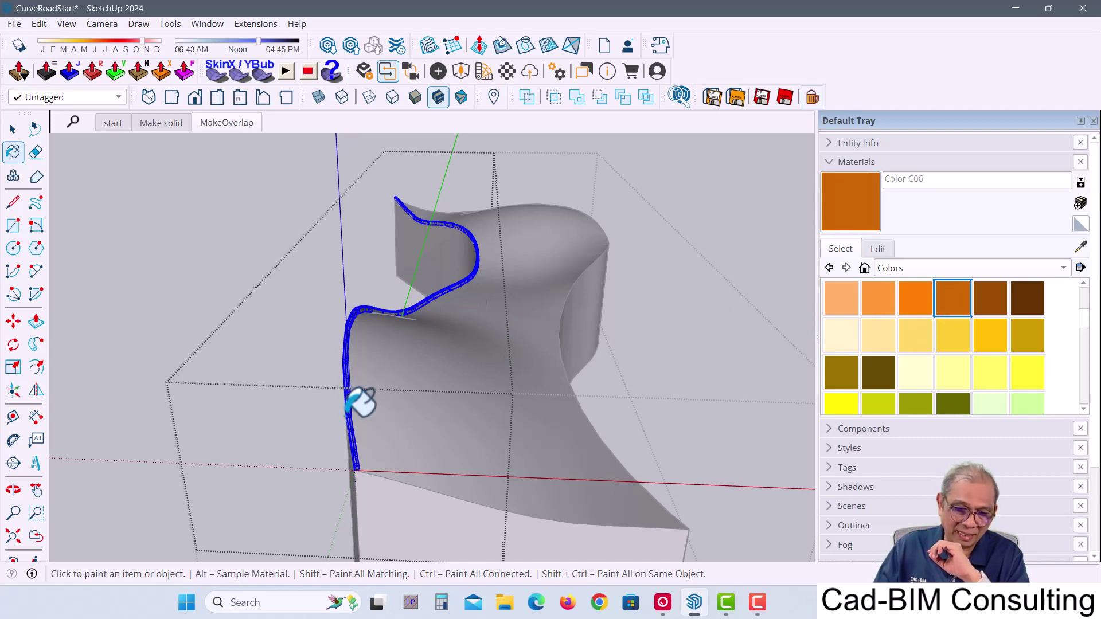
left_click(352, 418)
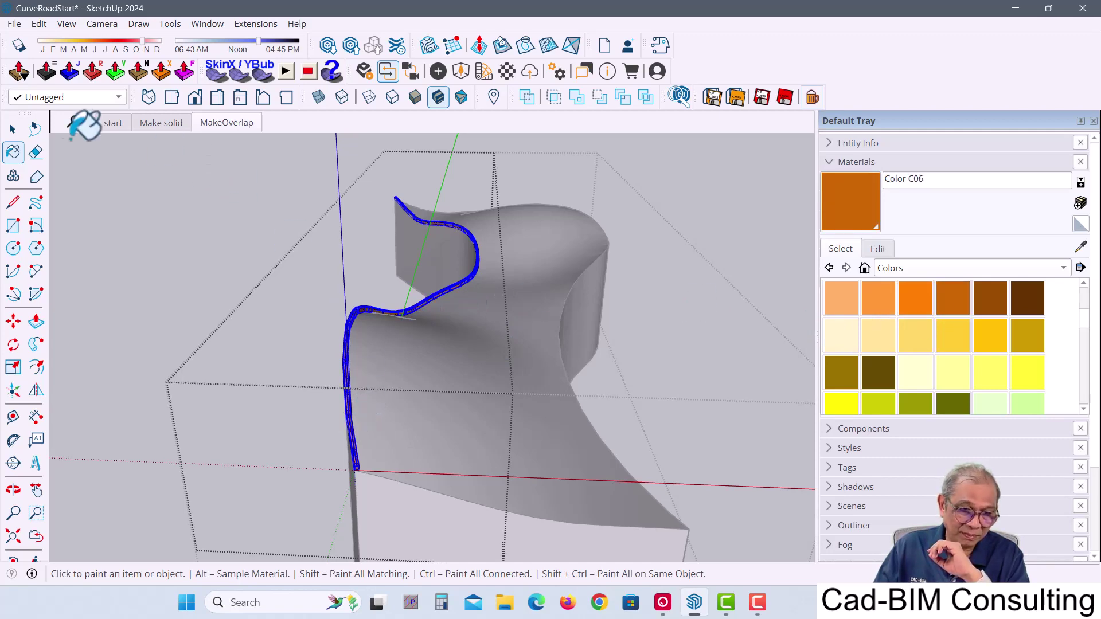
left_click(12, 130)
left_click(252, 216)
mouse_move(501, 354)
middle_mouse_down()
mouse_move(455, 413)
mouse_move(311, 292)
mouse_move(363, 346)
middle_mouse_up()
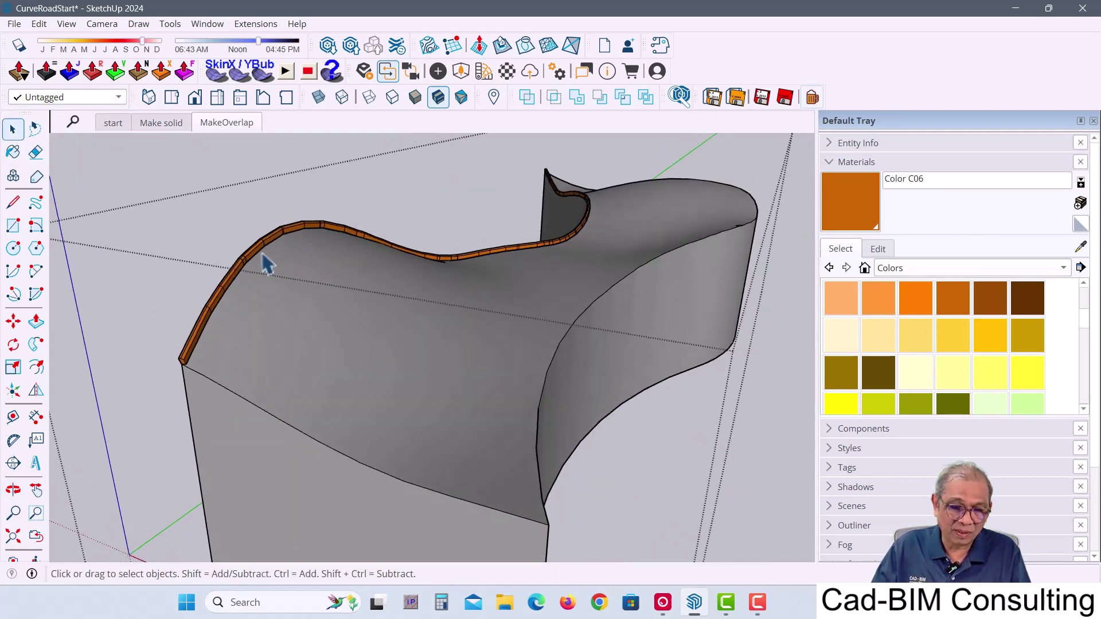
scroll(307, 290, "down", 3)
scroll(367, 304, "down", 3)
middle_click_drag(416, 317, 437, 336)
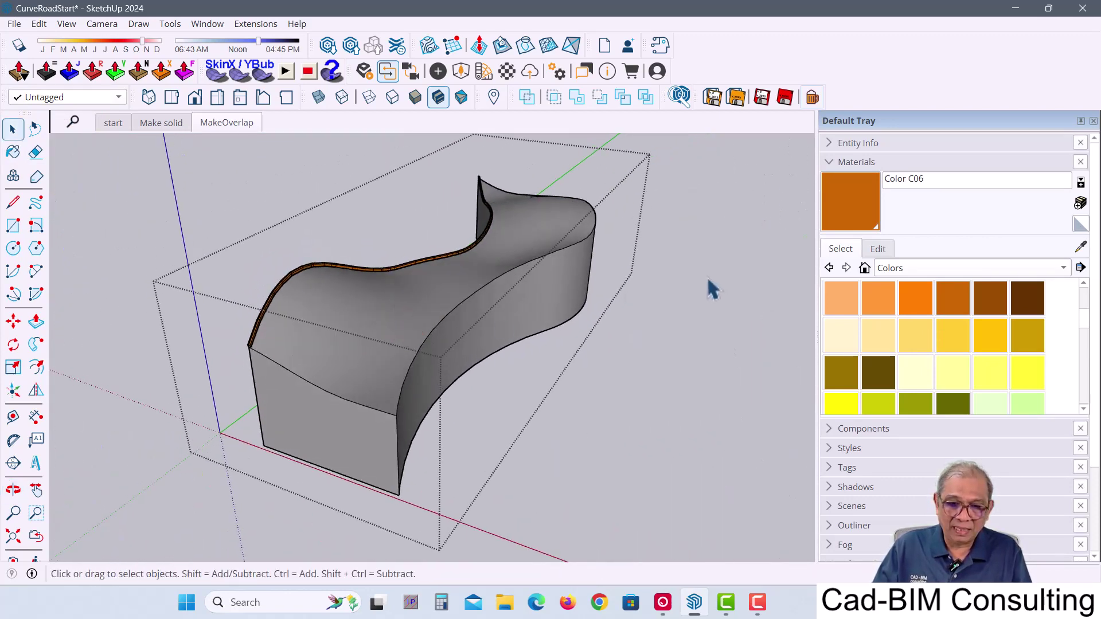
Unhide the Difference terrain group from the Outliner and clear the selection
left_click(844, 166)
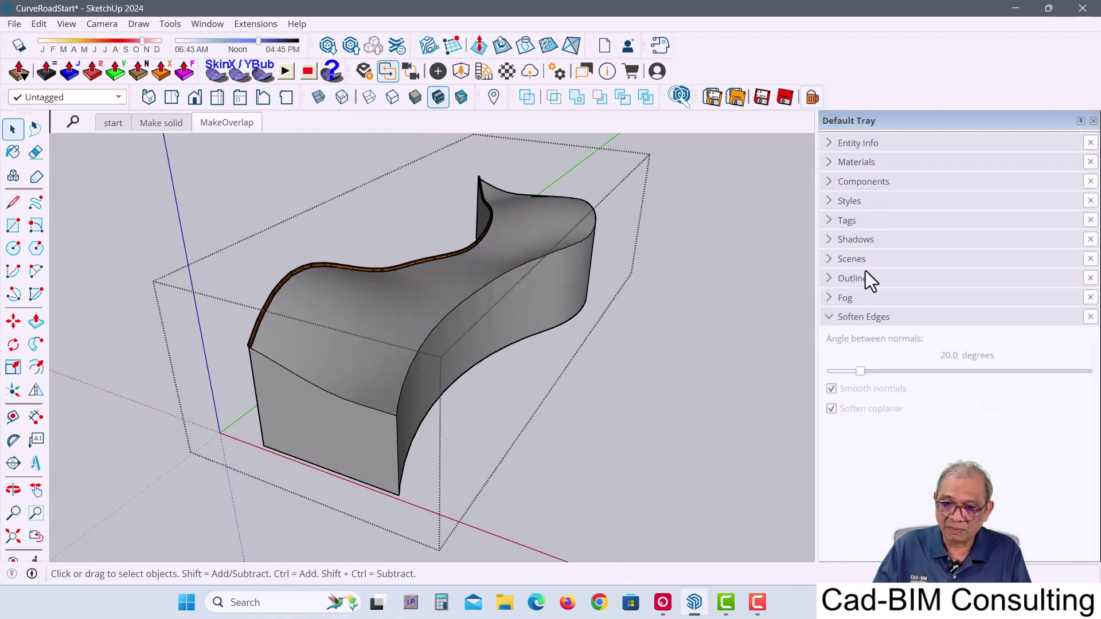
left_click(838, 282)
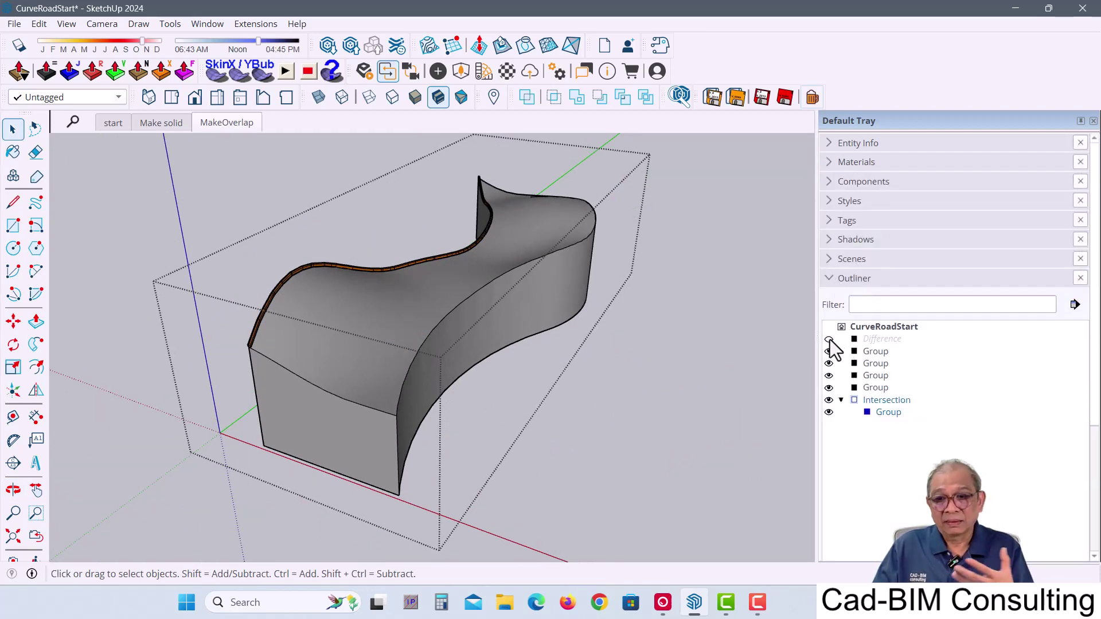
left_click(829, 339)
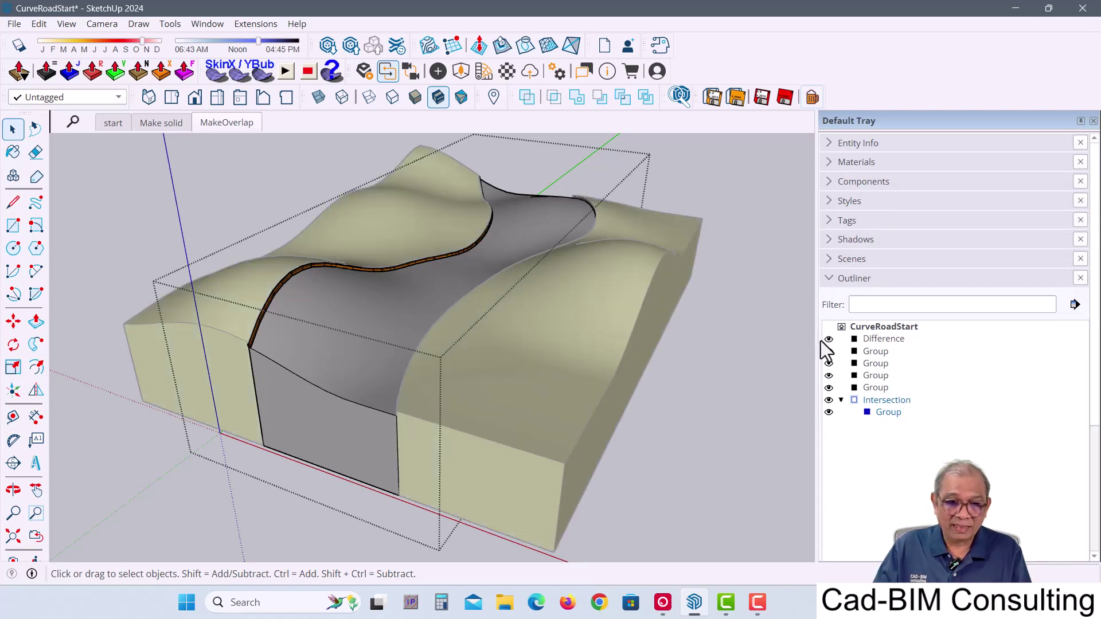
left_click(699, 350)
Orbit and zoom around the road cut to inspect the orange curb between the olive terrain
mouse_move(344, 322)
middle_mouse_down()
mouse_move(273, 357)
mouse_move(285, 373)
mouse_move(442, 277)
mouse_move(407, 231)
mouse_move(367, 233)
middle_mouse_up()
scroll(209, 351, "up", 3)
scroll(283, 373, "up", 2)
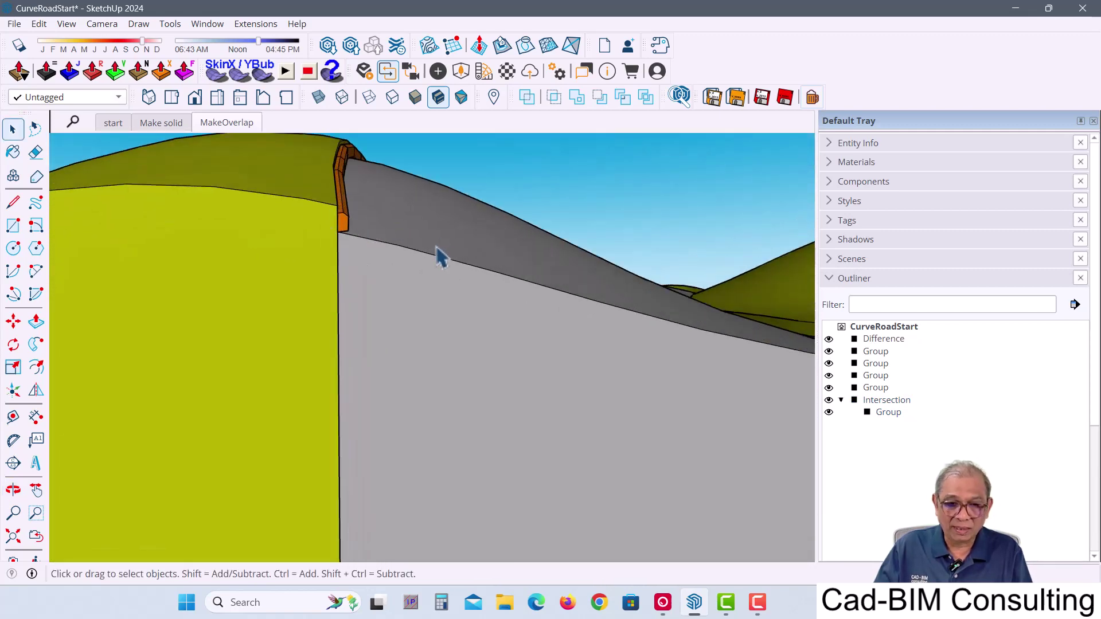
mouse_move(467, 282)
middle_mouse_down()
mouse_move(351, 368)
mouse_move(393, 327)
middle_mouse_up()
scroll(519, 312, "up", 2)
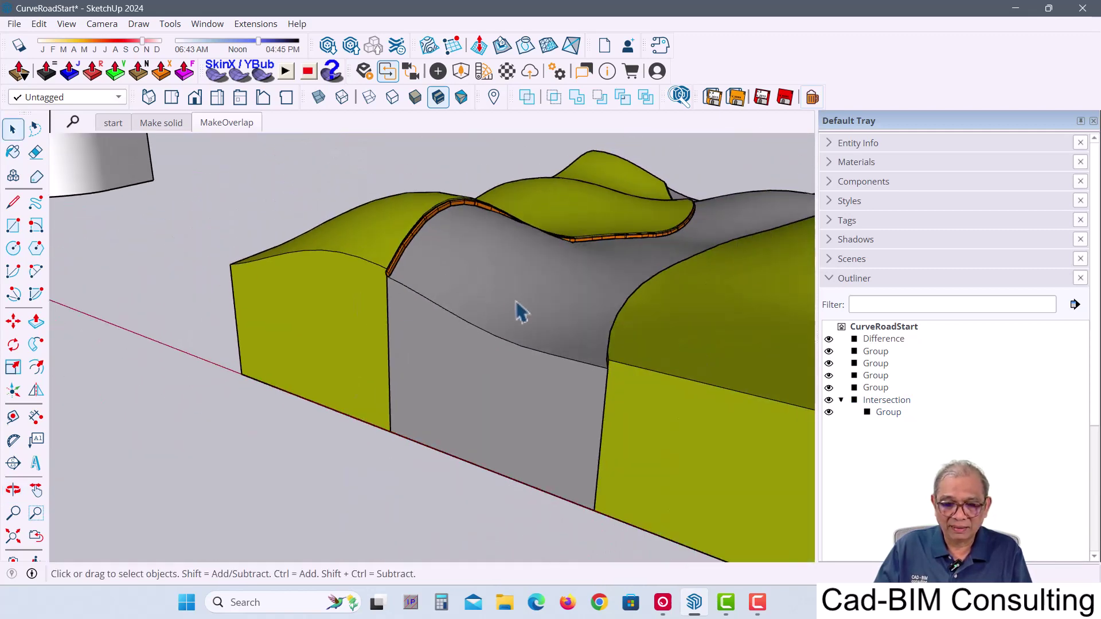
middle_click_drag(519, 313, 491, 356)
scroll(533, 337, "up", 2)
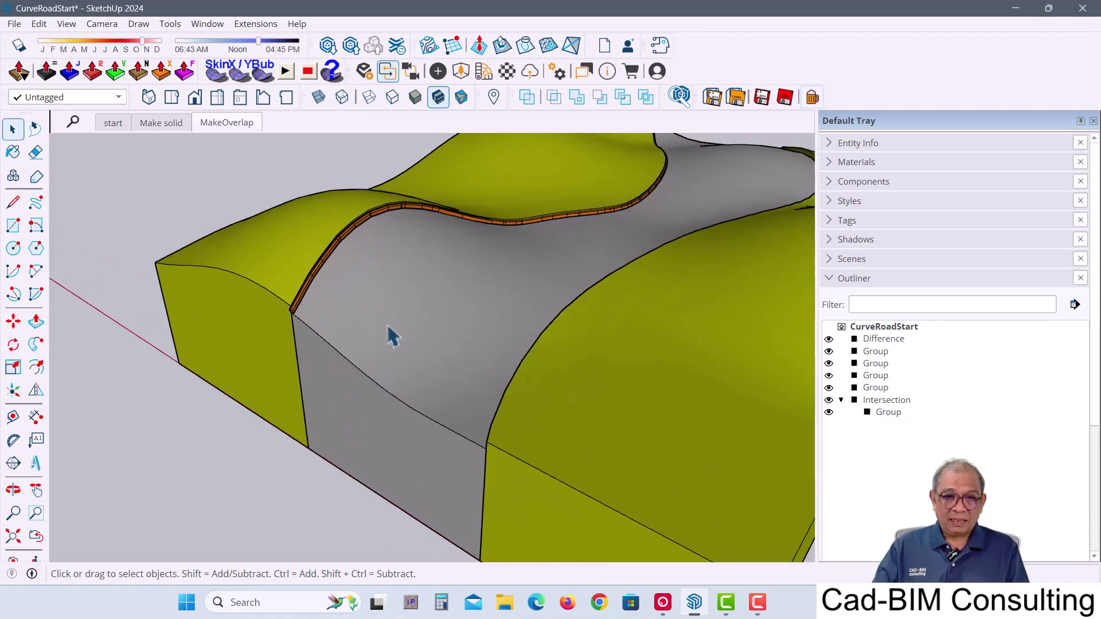
middle_click_drag(375, 312, 441, 324)
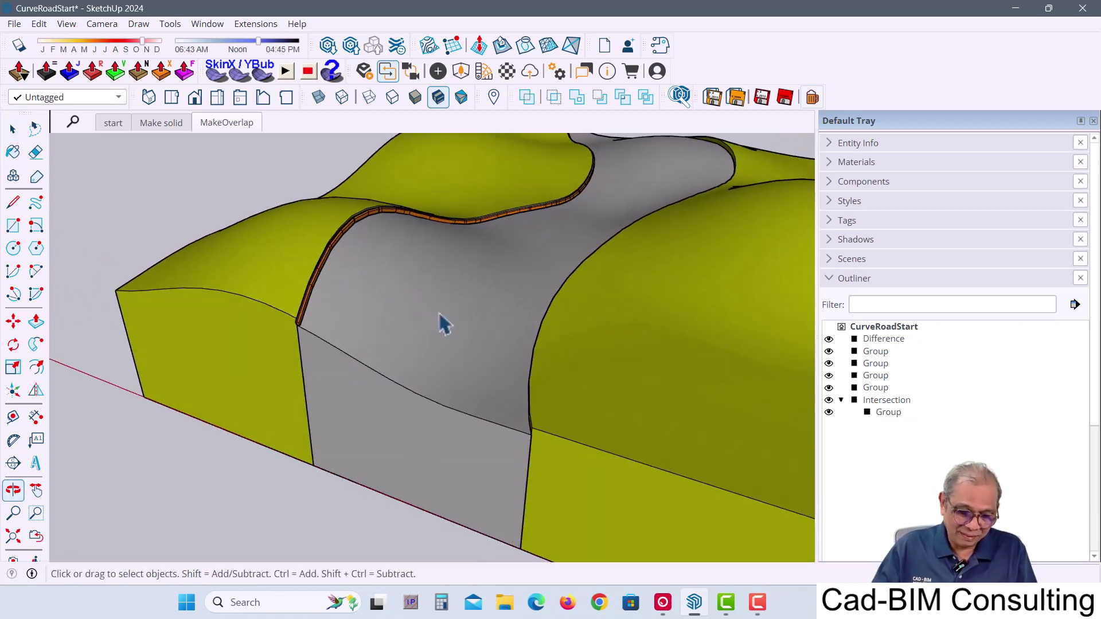
scroll(310, 327, "up", 4)
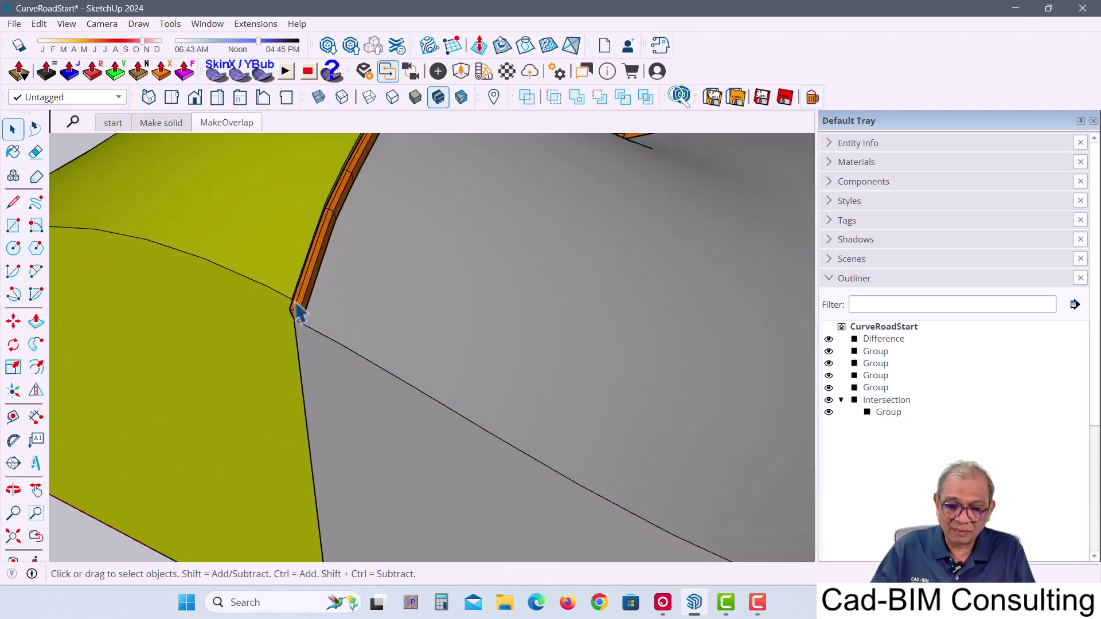
scroll(297, 311, "down", 4)
scroll(334, 312, "down", 2)
scroll(386, 312, "down", 2)
scroll(442, 315, "down", 1)
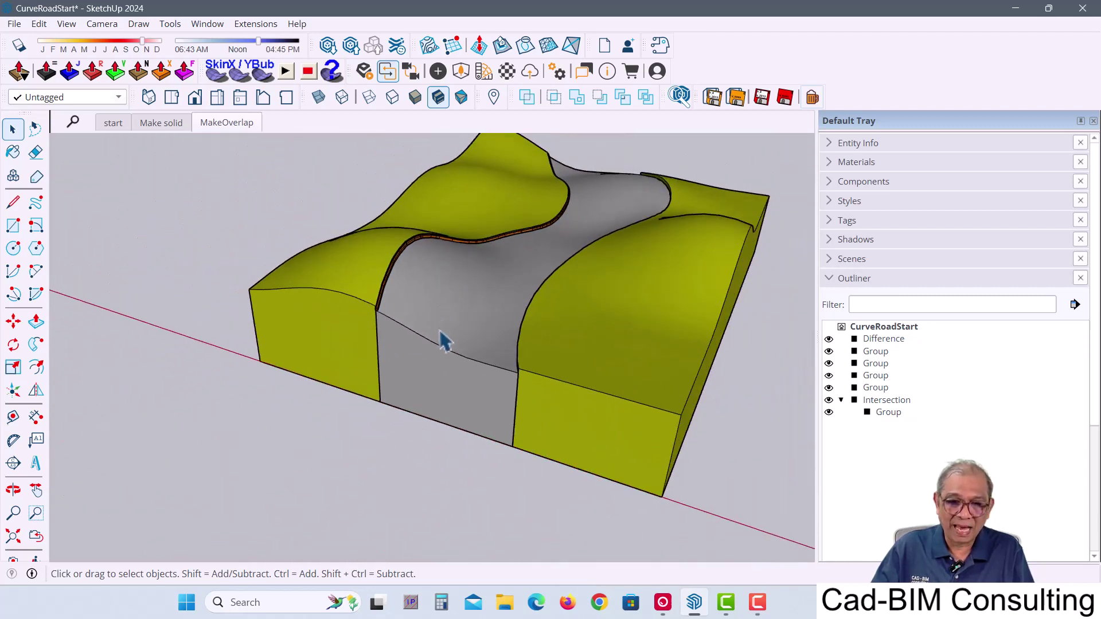
mouse_move(444, 342)
middle_mouse_down()
mouse_move(431, 338)
mouse_move(452, 346)
middle_mouse_up()
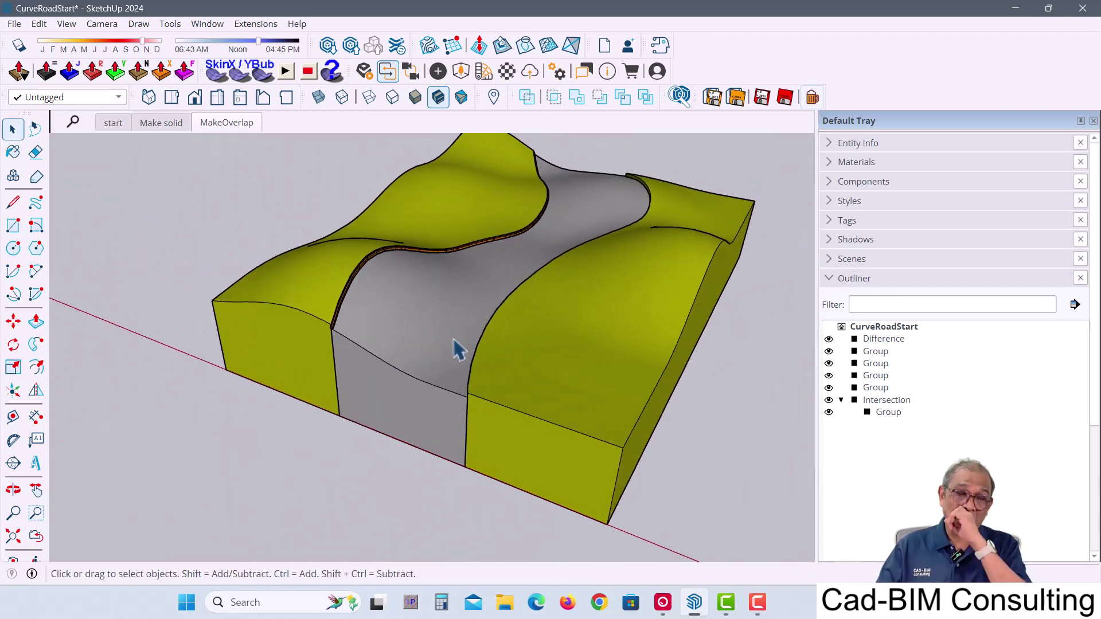